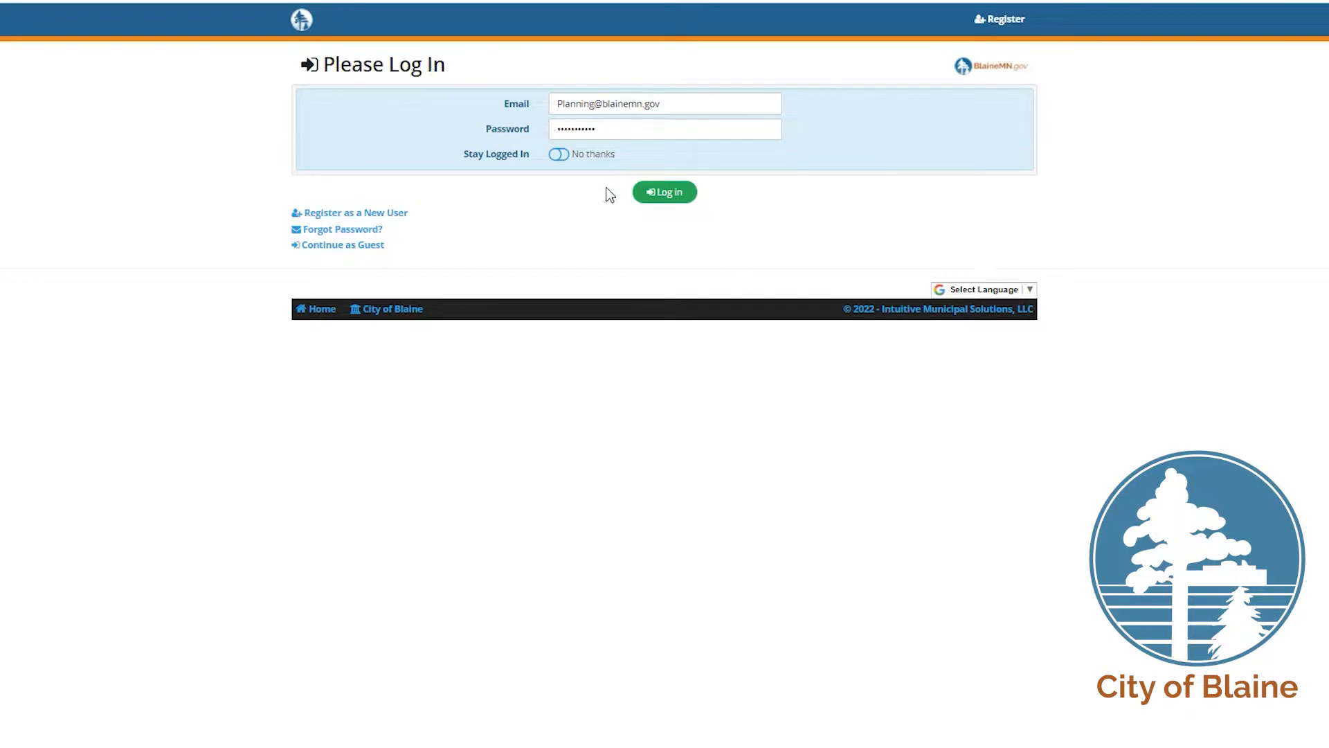
Step: Log in and start a new Planning/Zoning Project Application
click(664, 194)
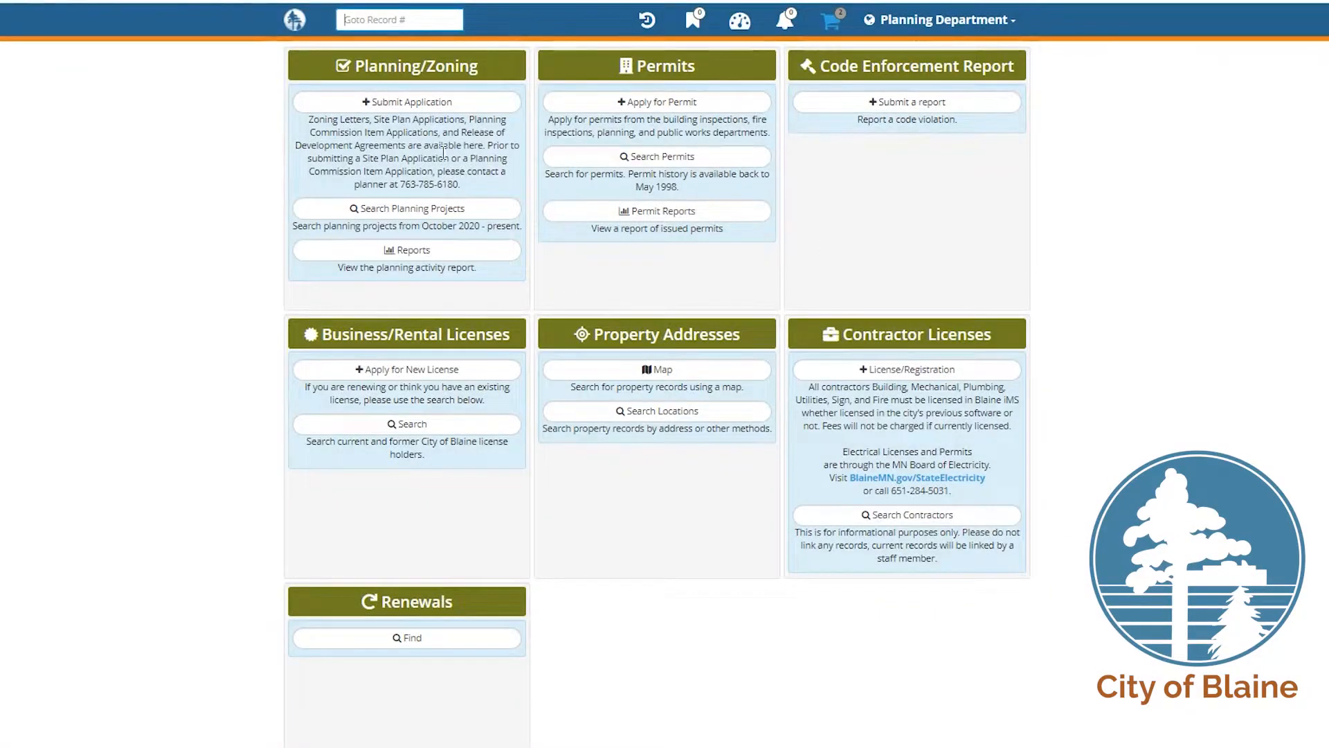
click(432, 104)
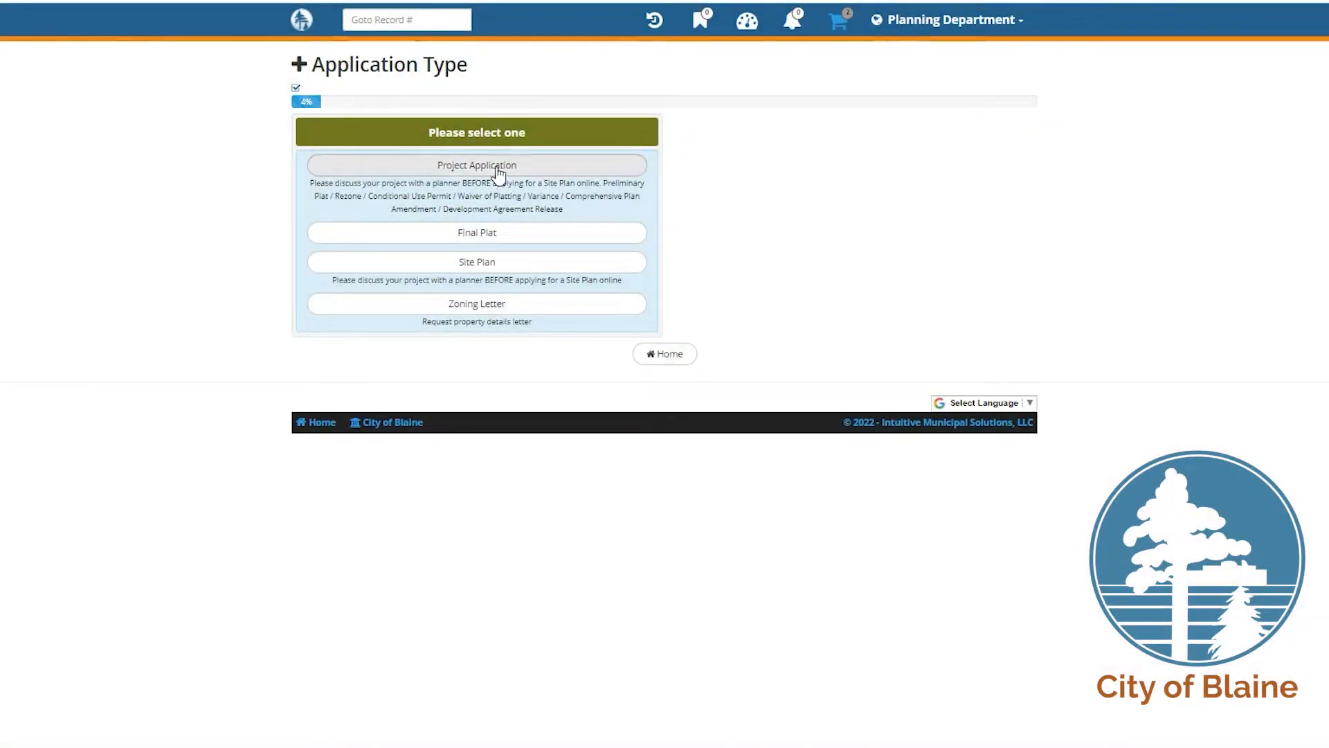
click(493, 169)
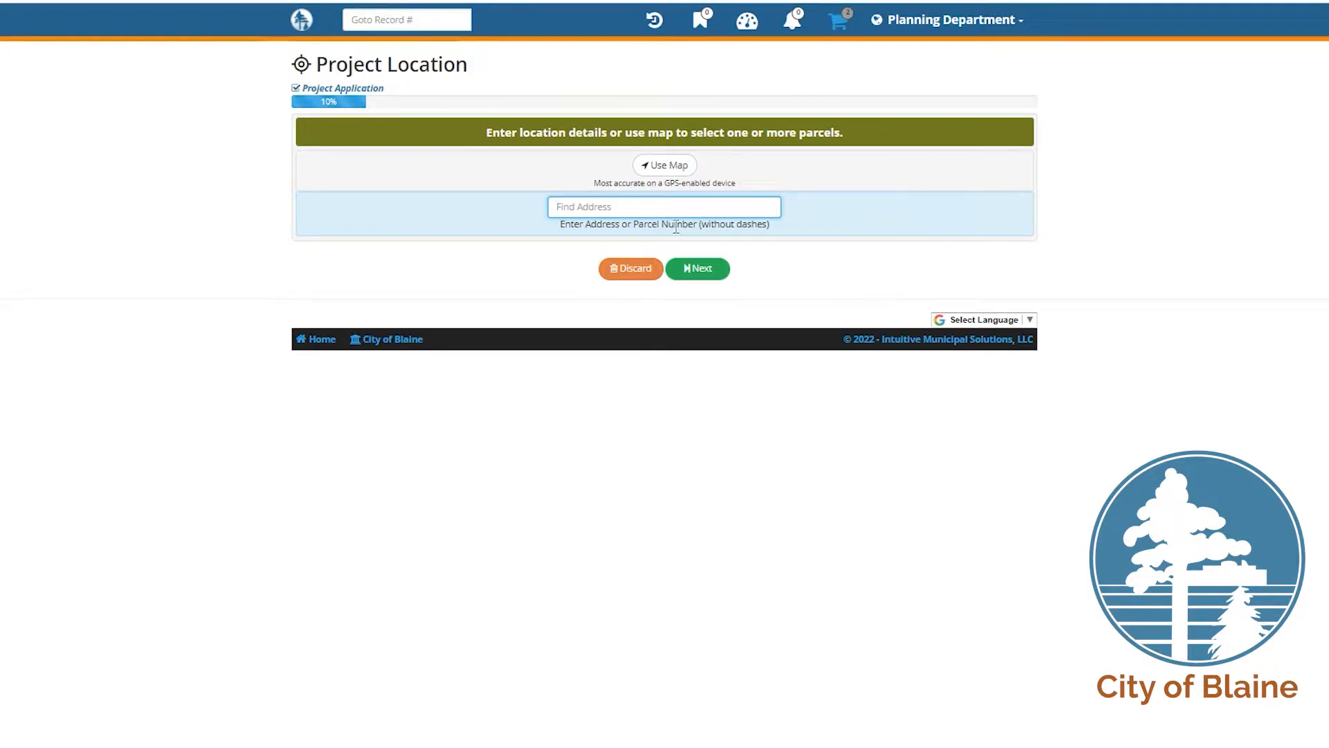
click(658, 174)
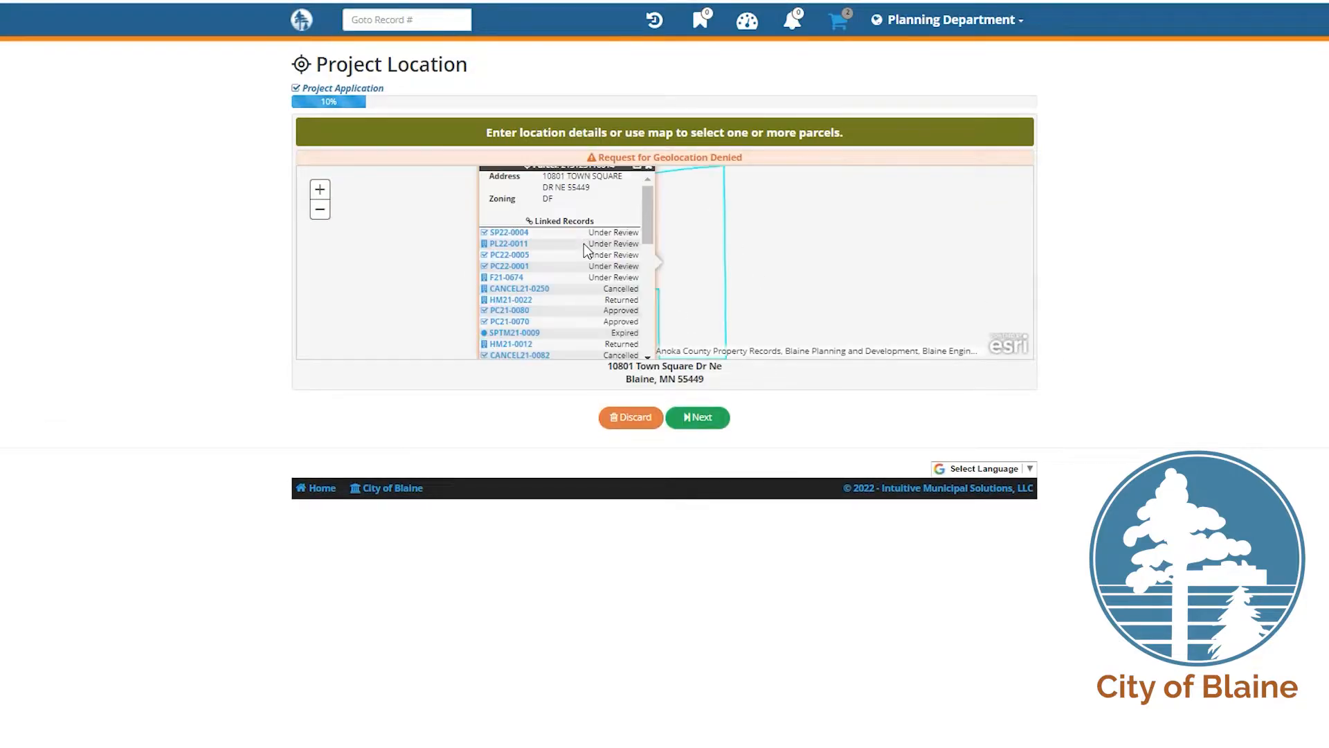
click(761, 255)
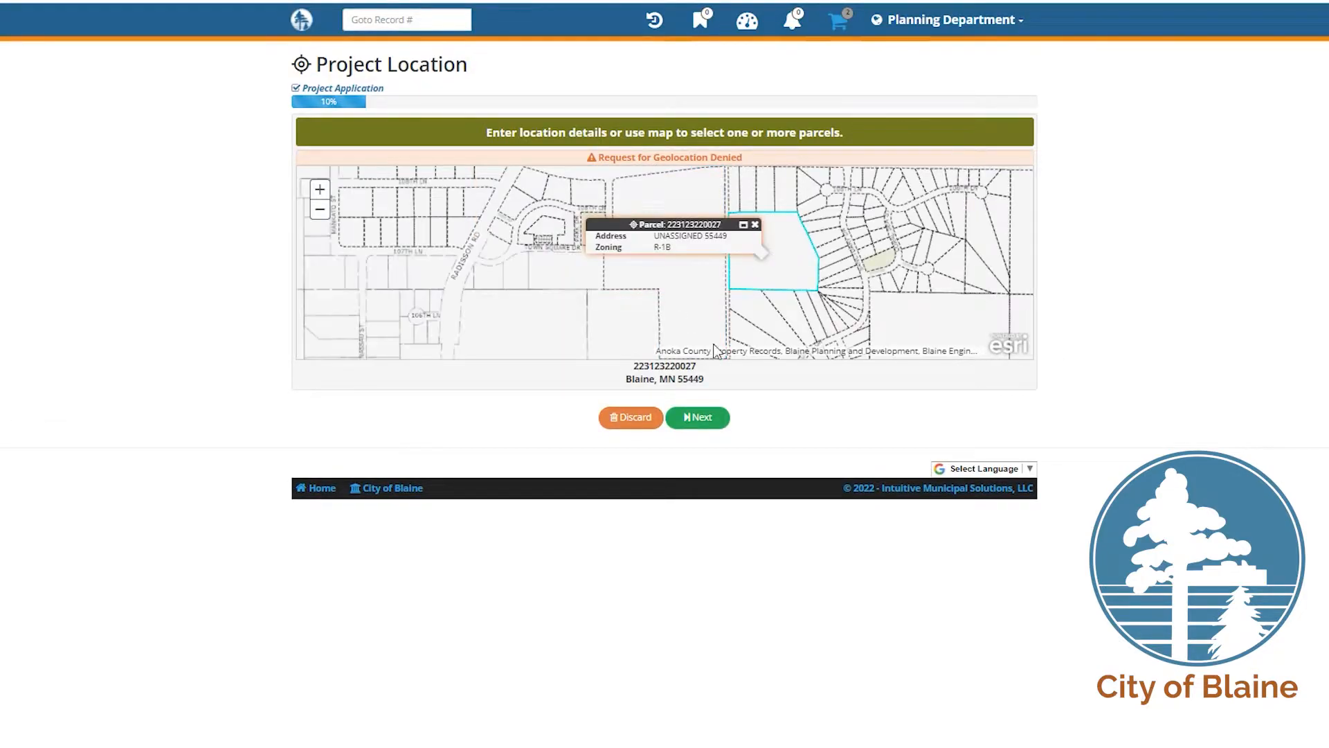
click(713, 421)
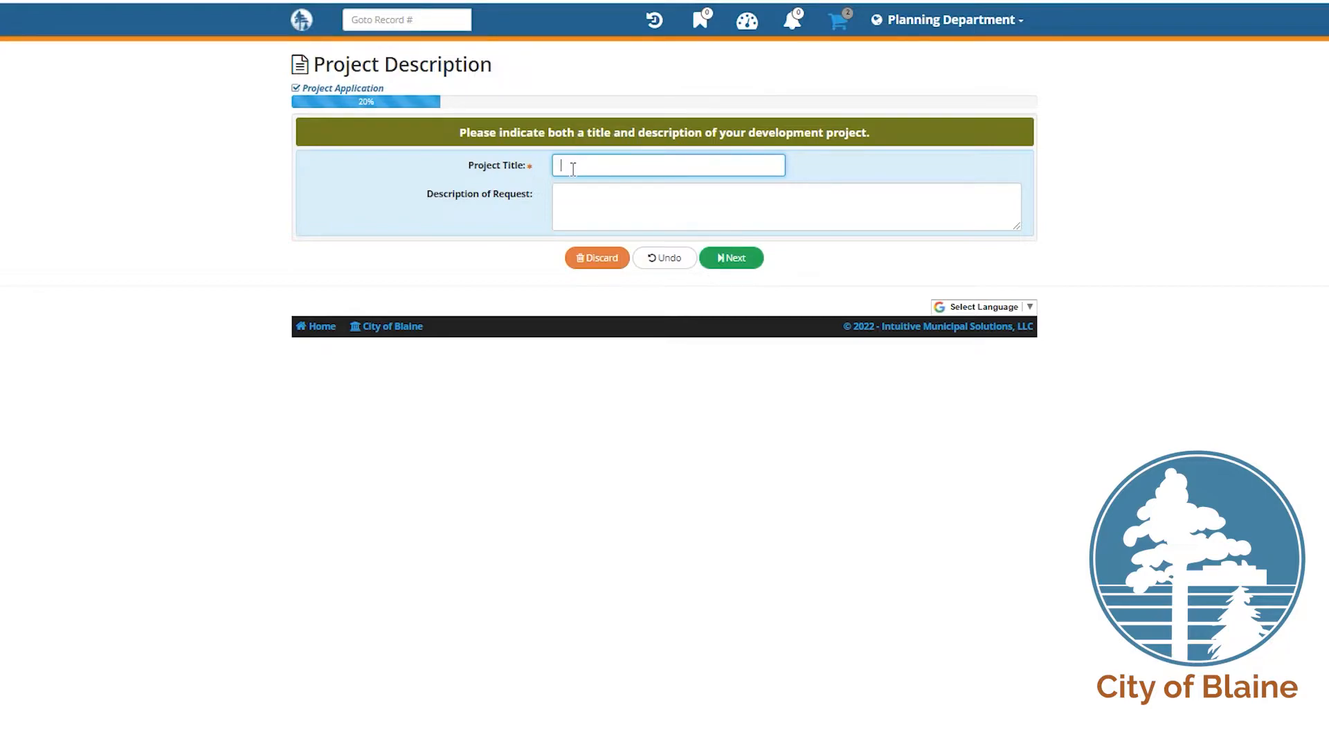
Step: Enter title 'CUP for Childcare - Rainbow Childcare' and description '20,000 sf childcare center'
text(CUP for )
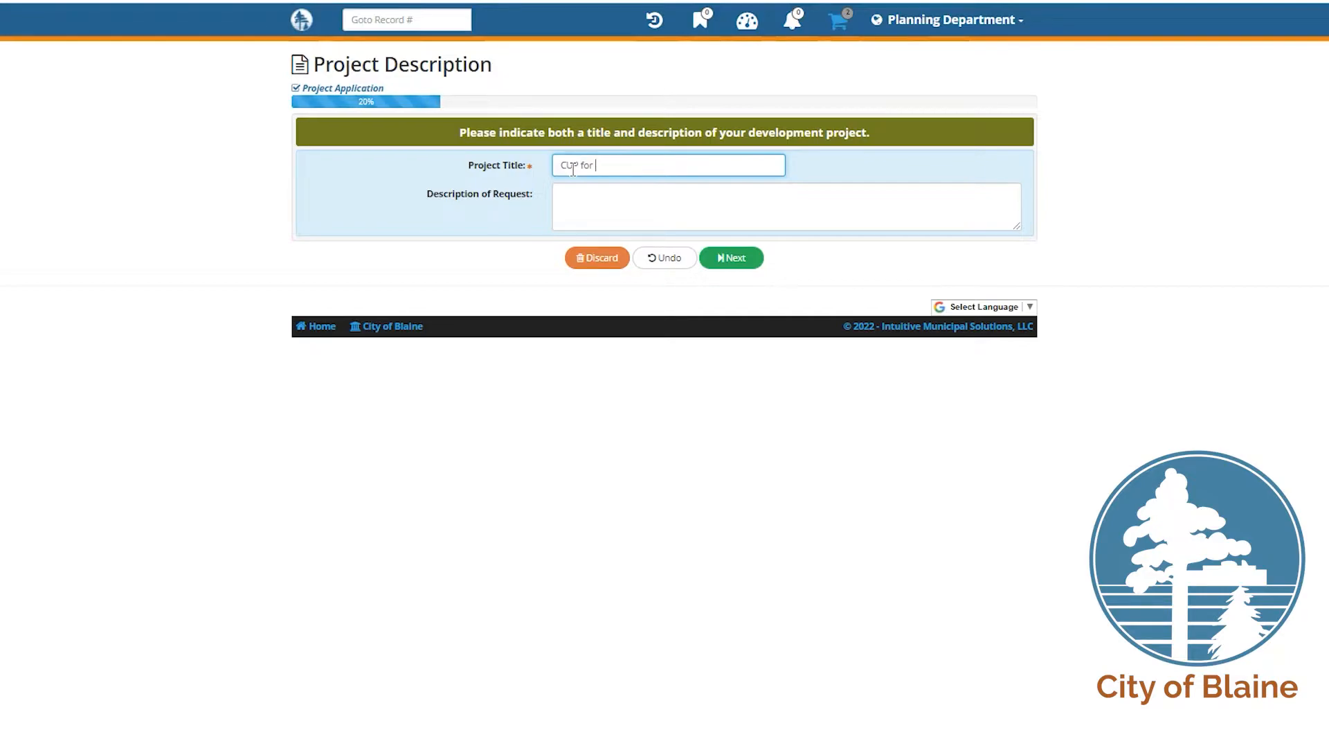
text(Childcare -)
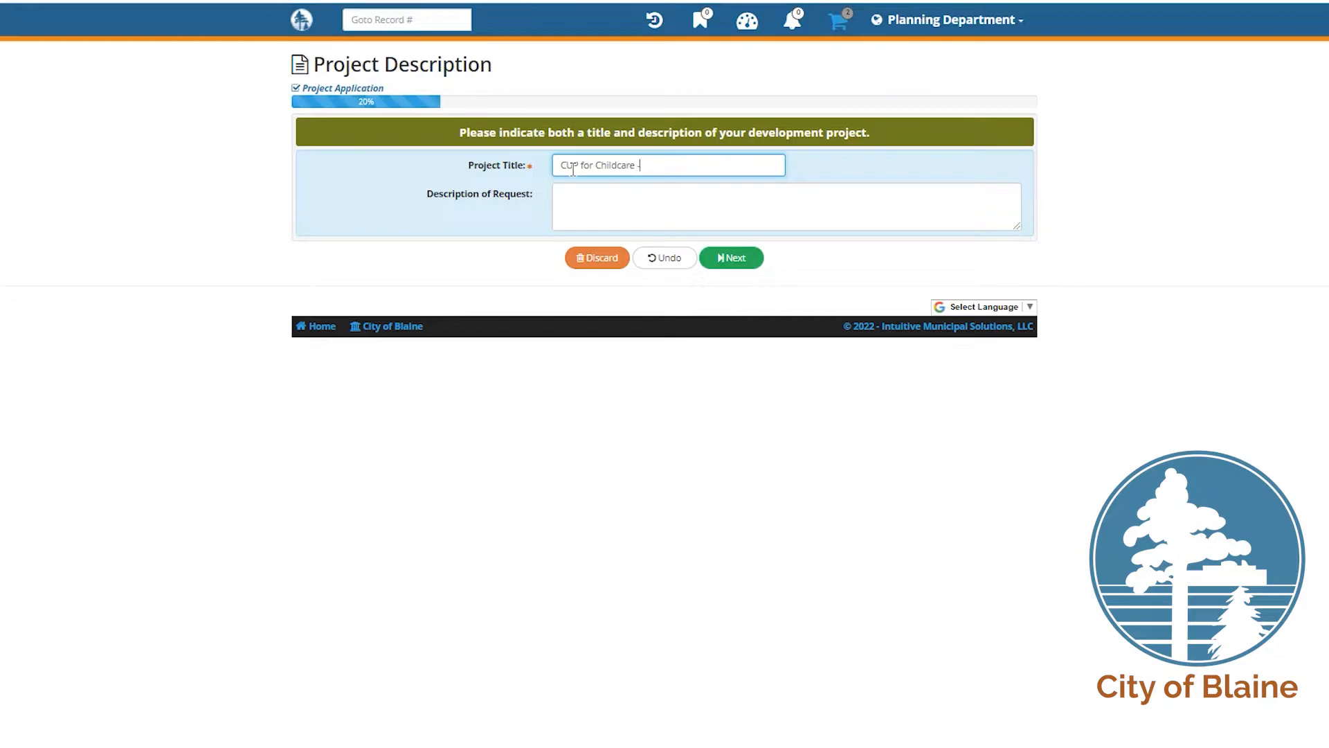
text( Rainbow)
text( Child care)
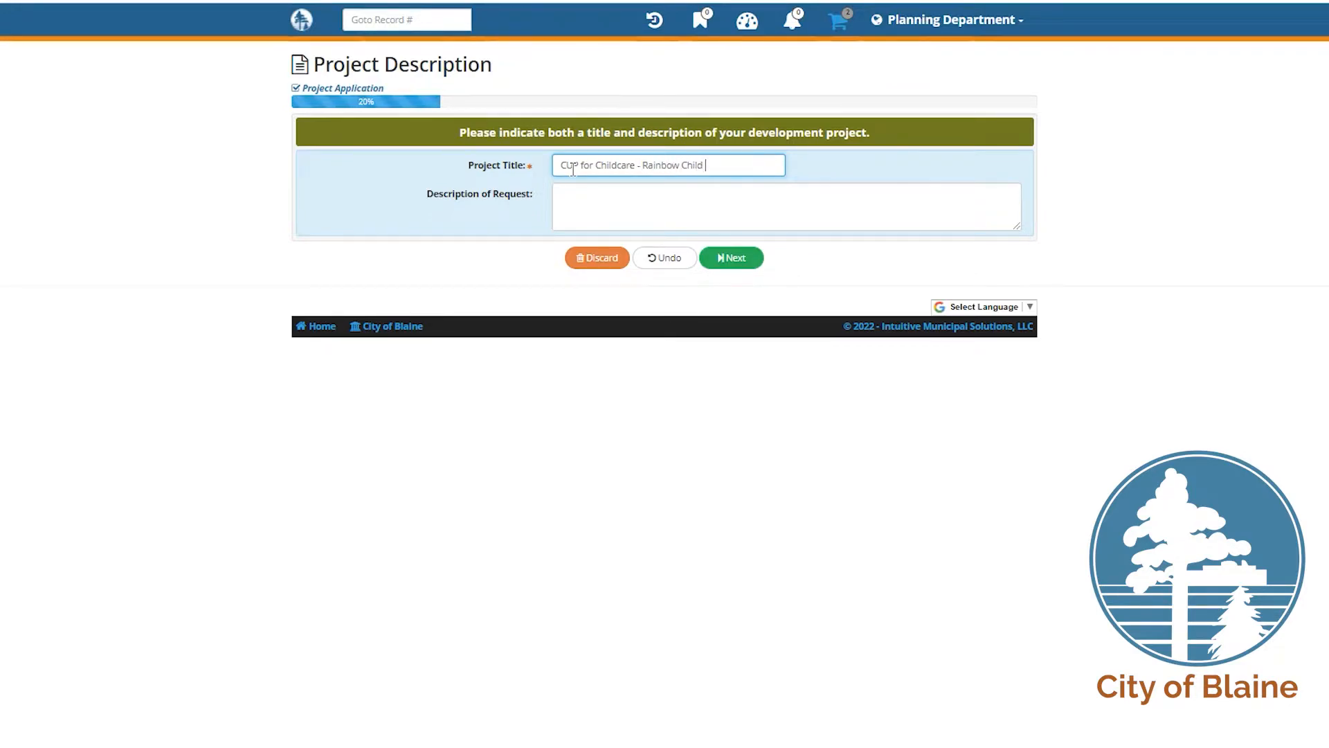
key(Left)
key(Left)
key(Left)
key(Left)
key(BackSpace)
key(Tab)
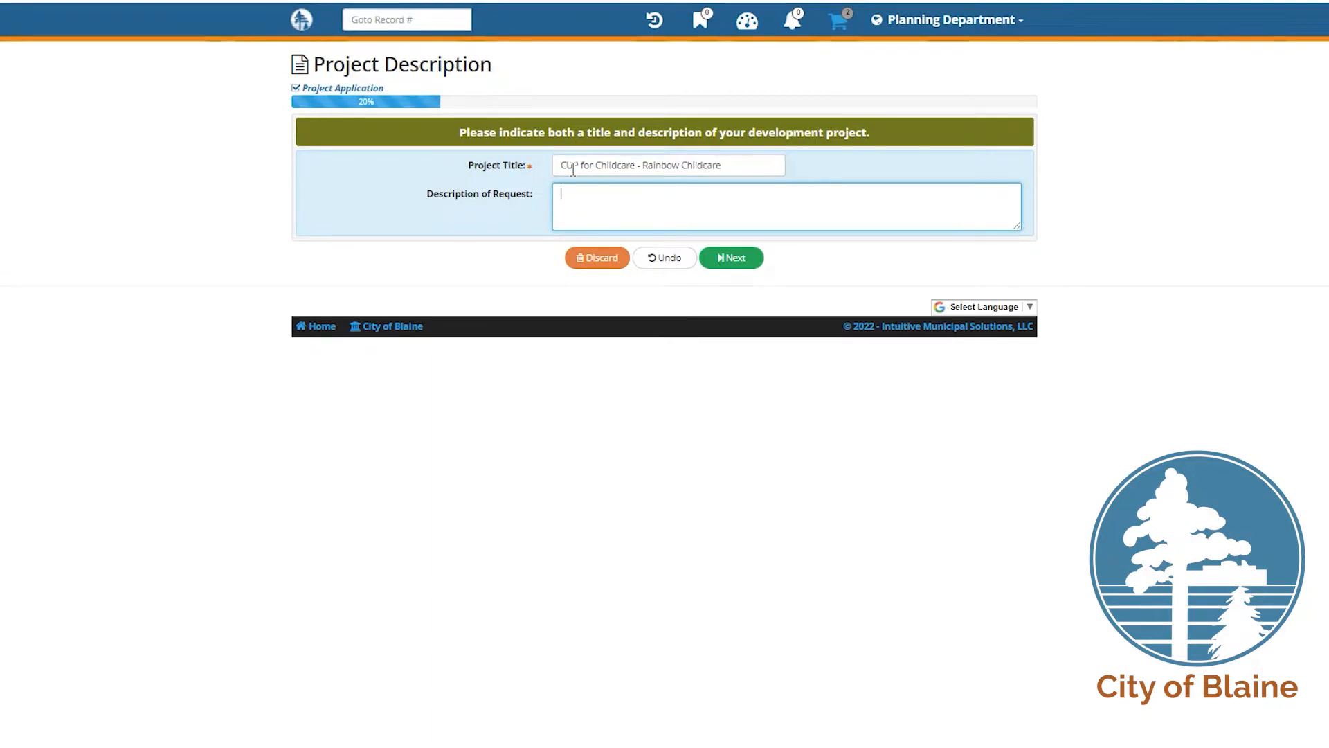
text(20,000 sf childcare center)
Step: On Project Details, mark Conditional Use Permit and Variance as project types
click(720, 254)
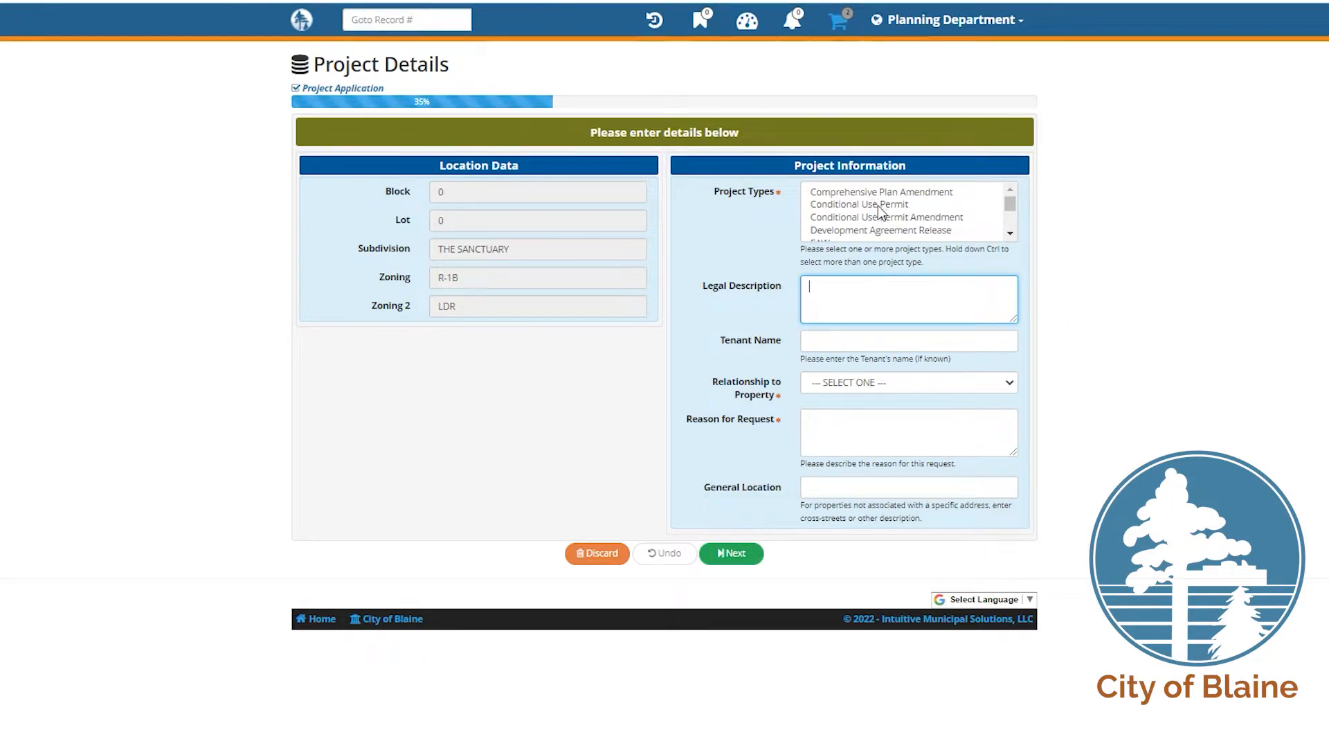
click(835, 208)
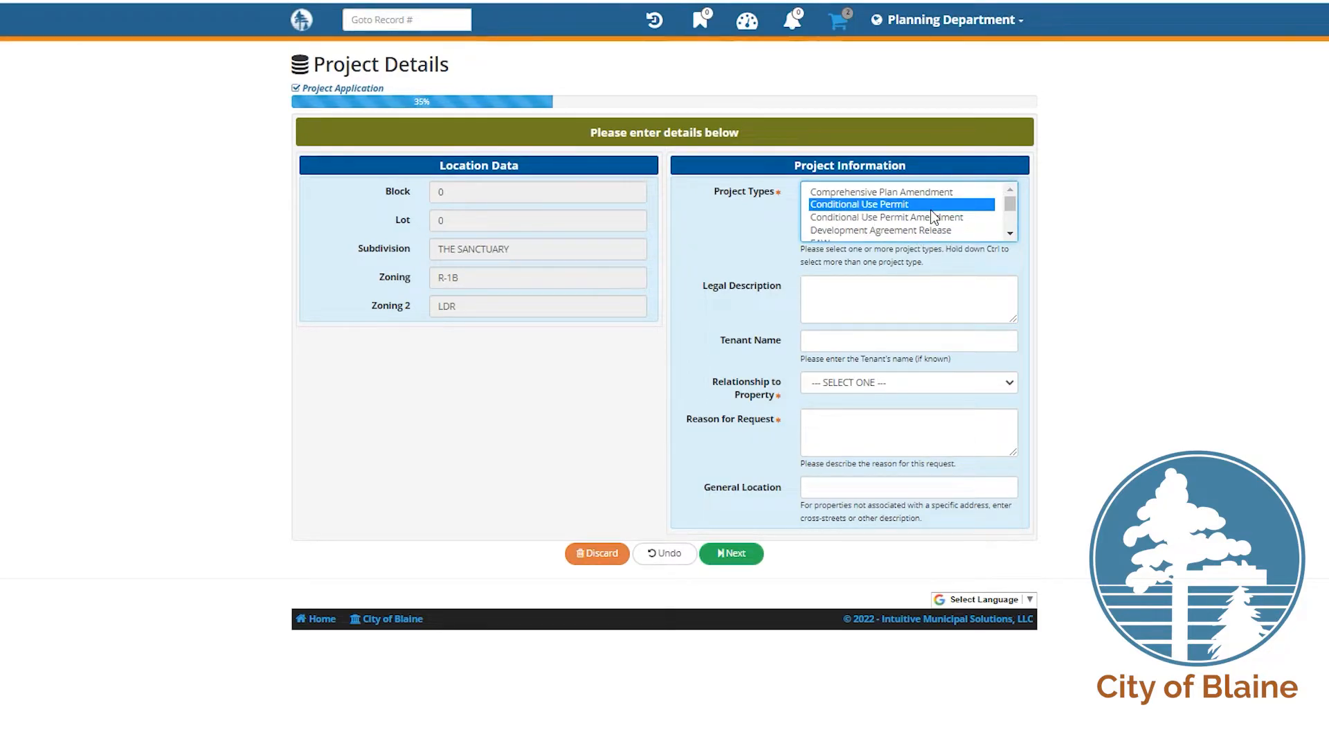
scroll(935, 216, down, 2)
scroll(931, 216, down, 1)
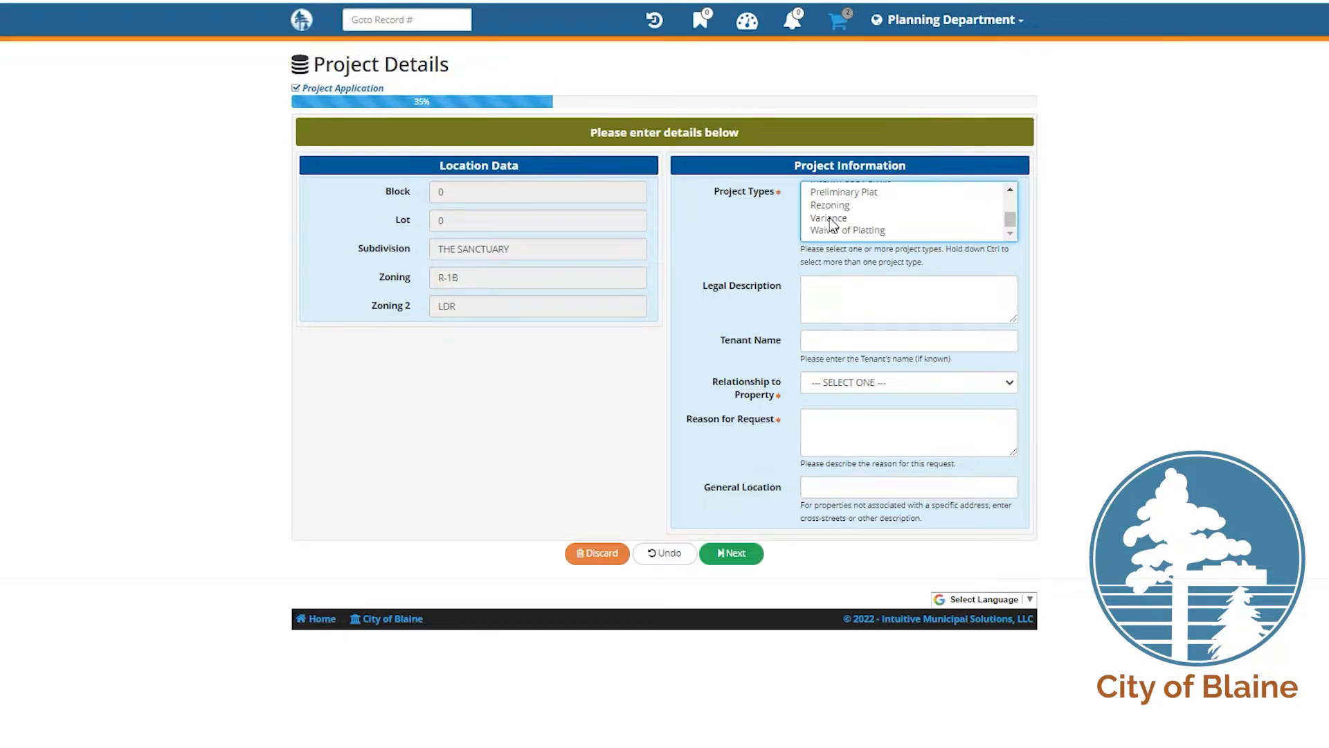
click(833, 223)
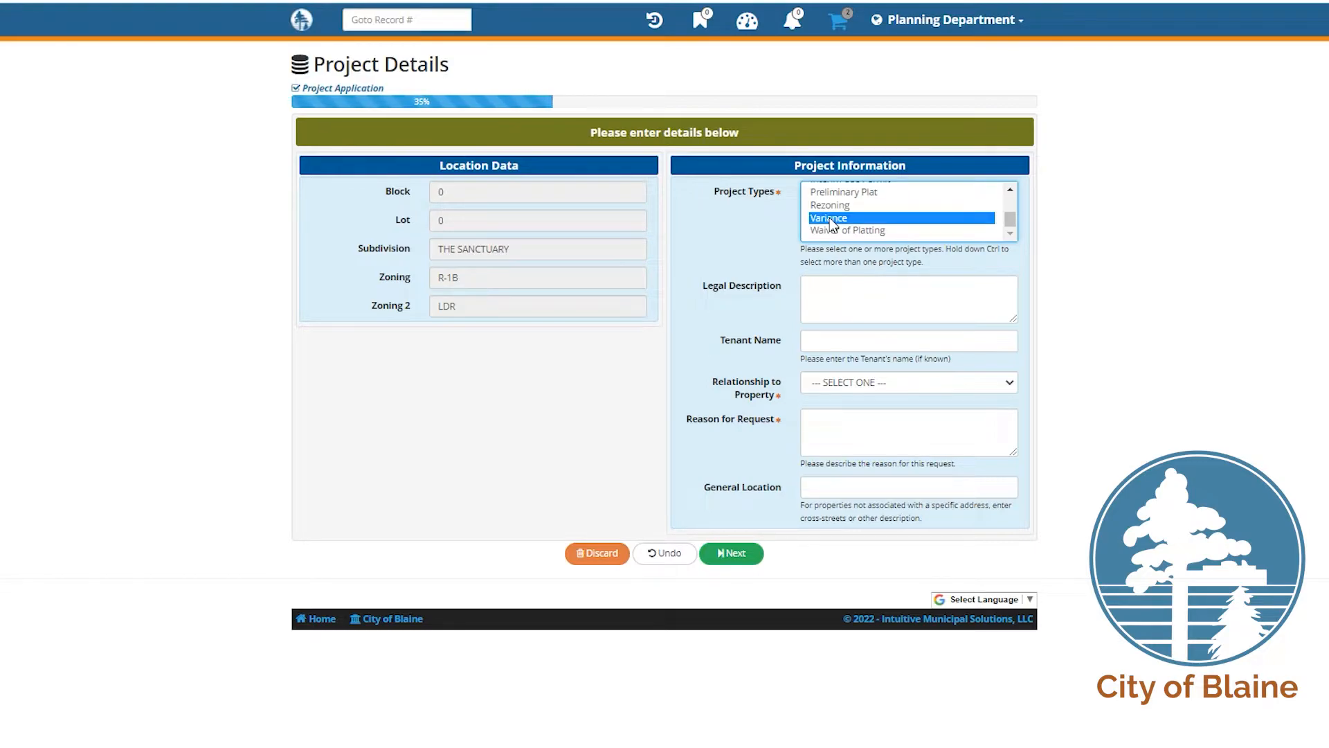
mouse_move(1015, 218)
mouse_down()
mouse_move(1014, 187)
mouse_move(1014, 222)
mouse_up()
Step: Enter legal description 'Lot 1, Block2 Blaine 3rd Addition' and tenant name 'Rainbow Childcare'
click(827, 289)
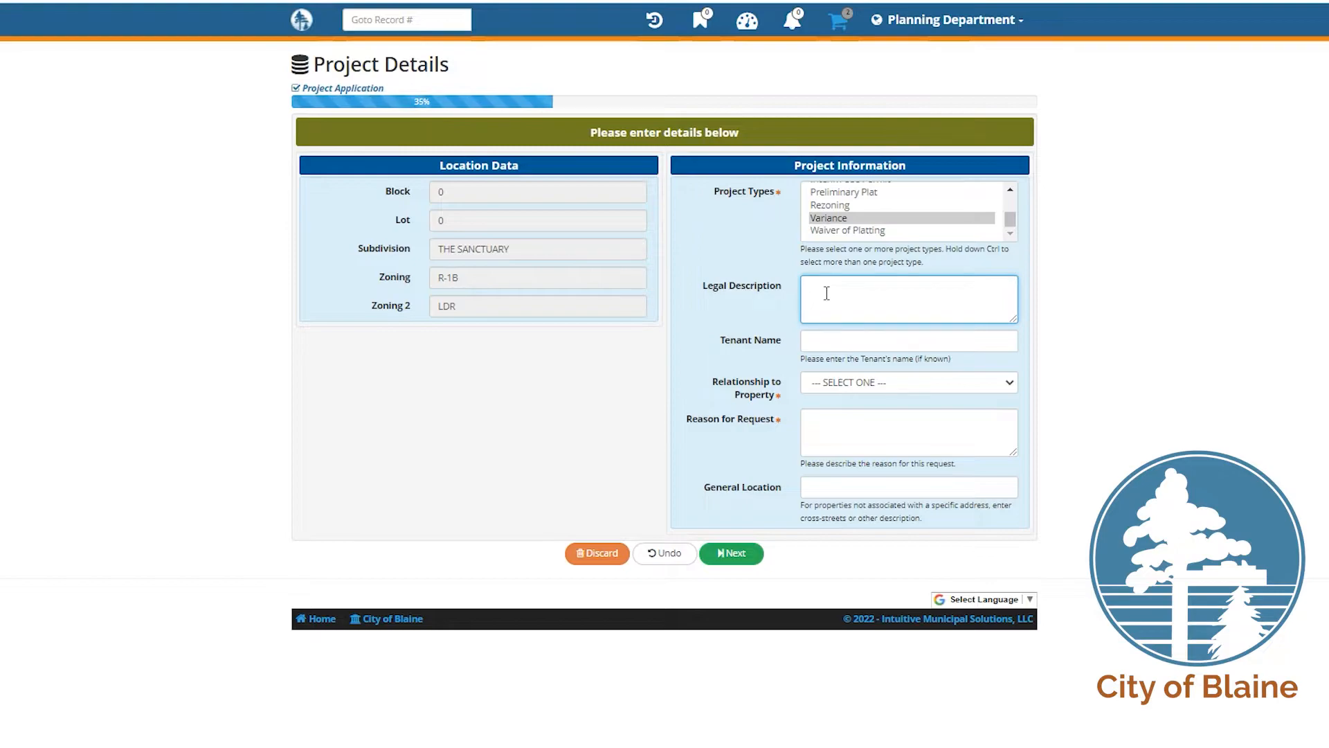
text(Lot 1, Block2)
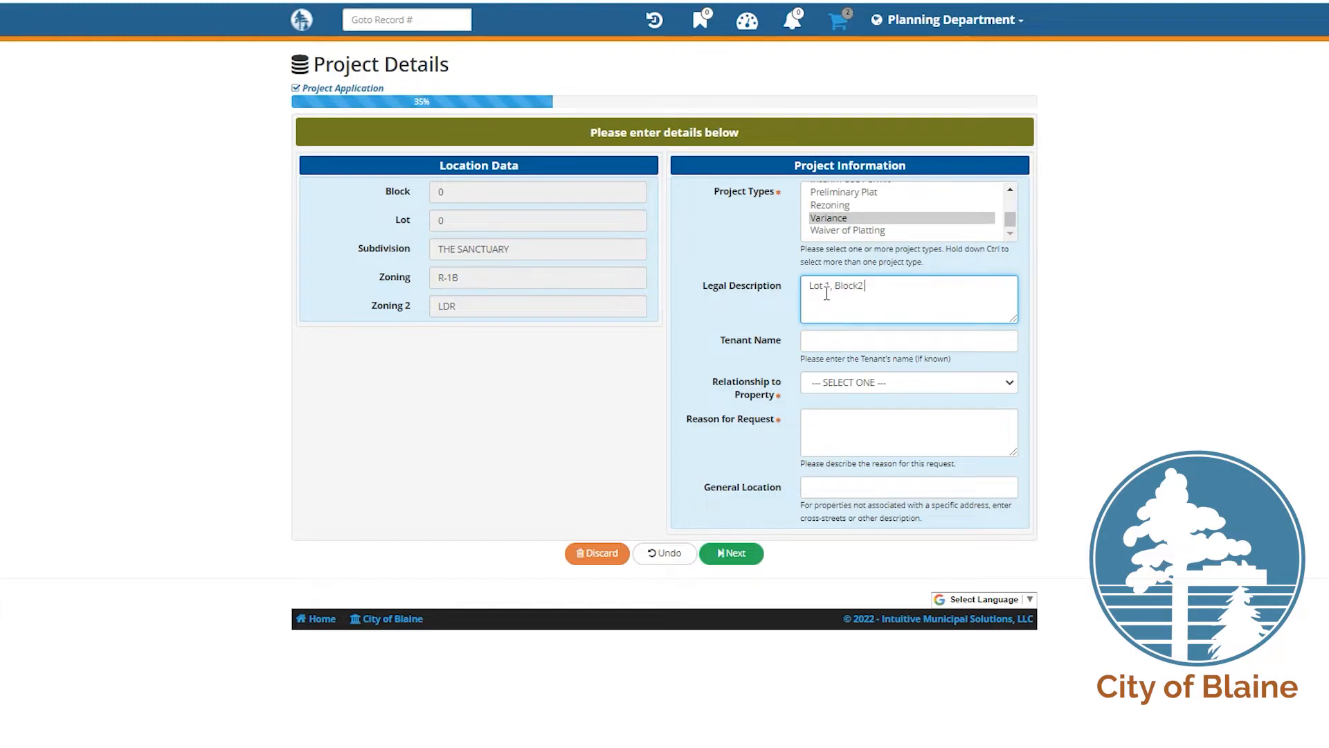
text( Blaine 3rd Addition)
key(Tab)
text(R)
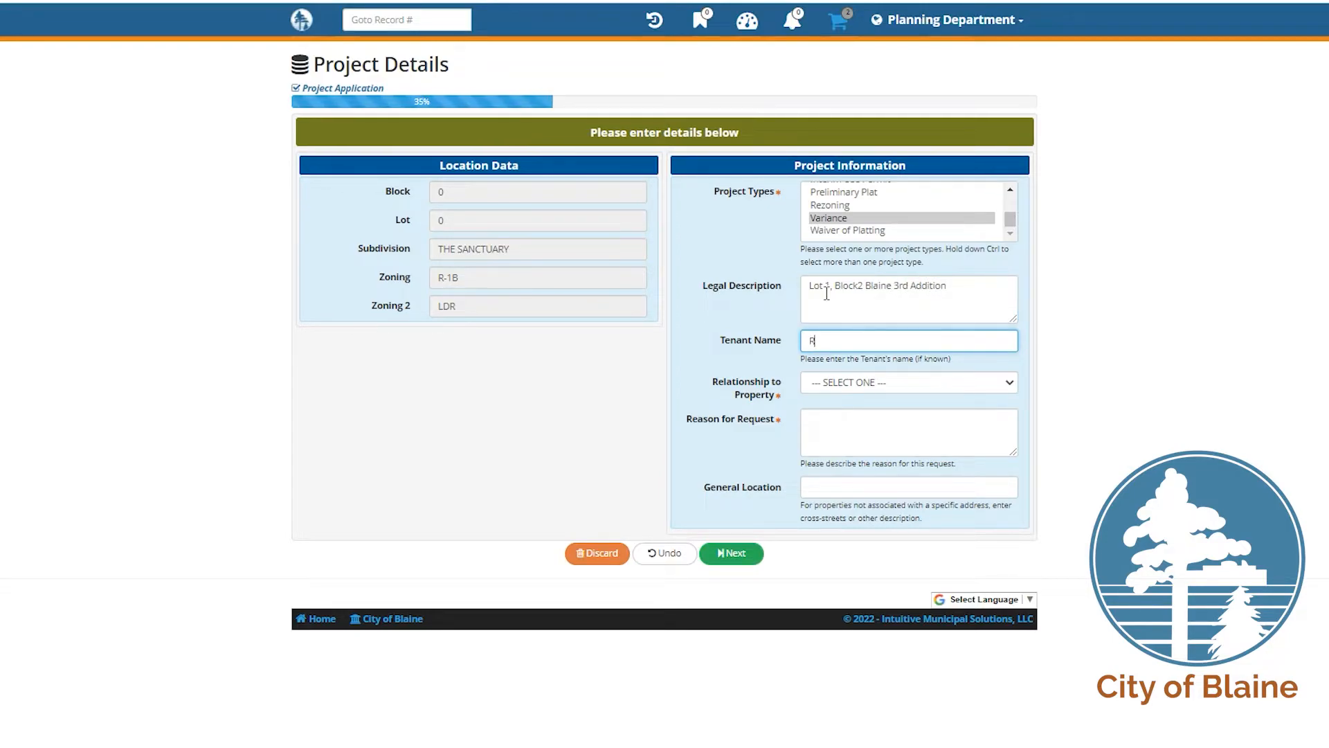
text(ainbow Childcare)
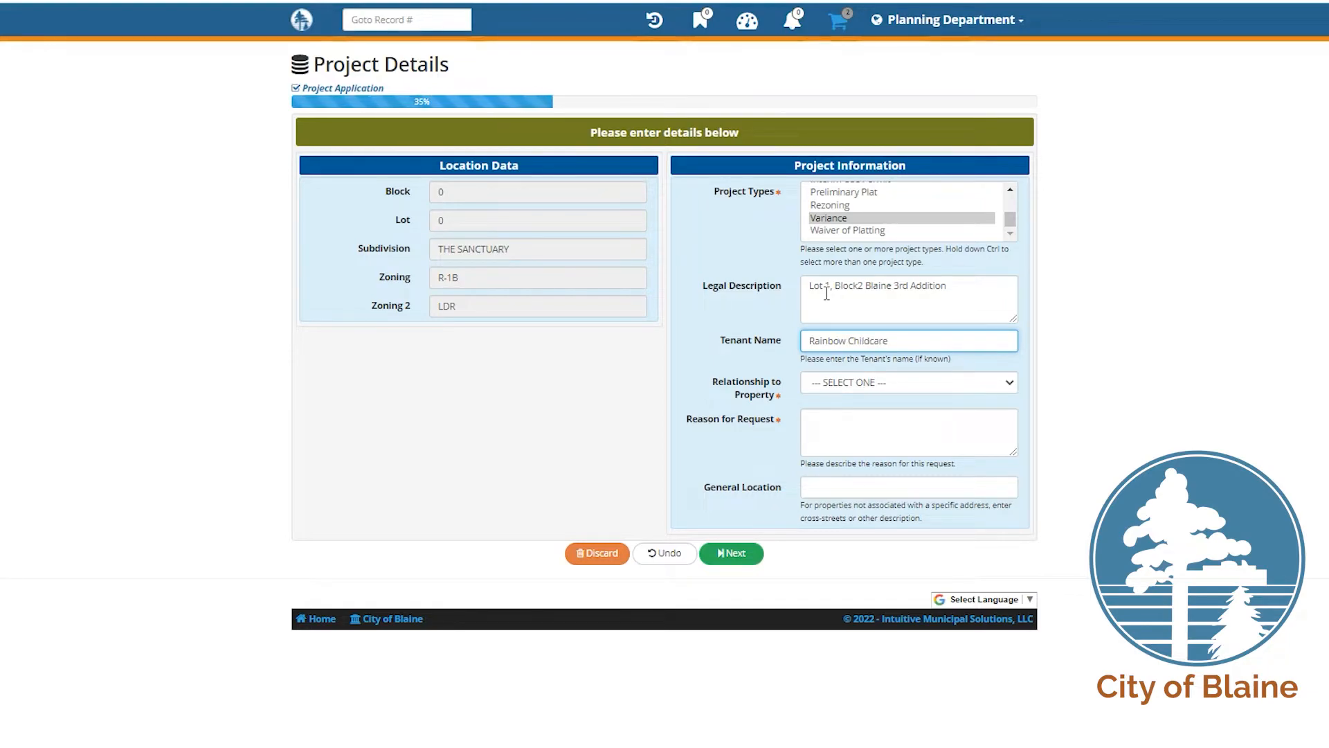
Step: Choose Option to Purchase, give reason 'CUP required for childcare use', and continue to Contacts
click(899, 382)
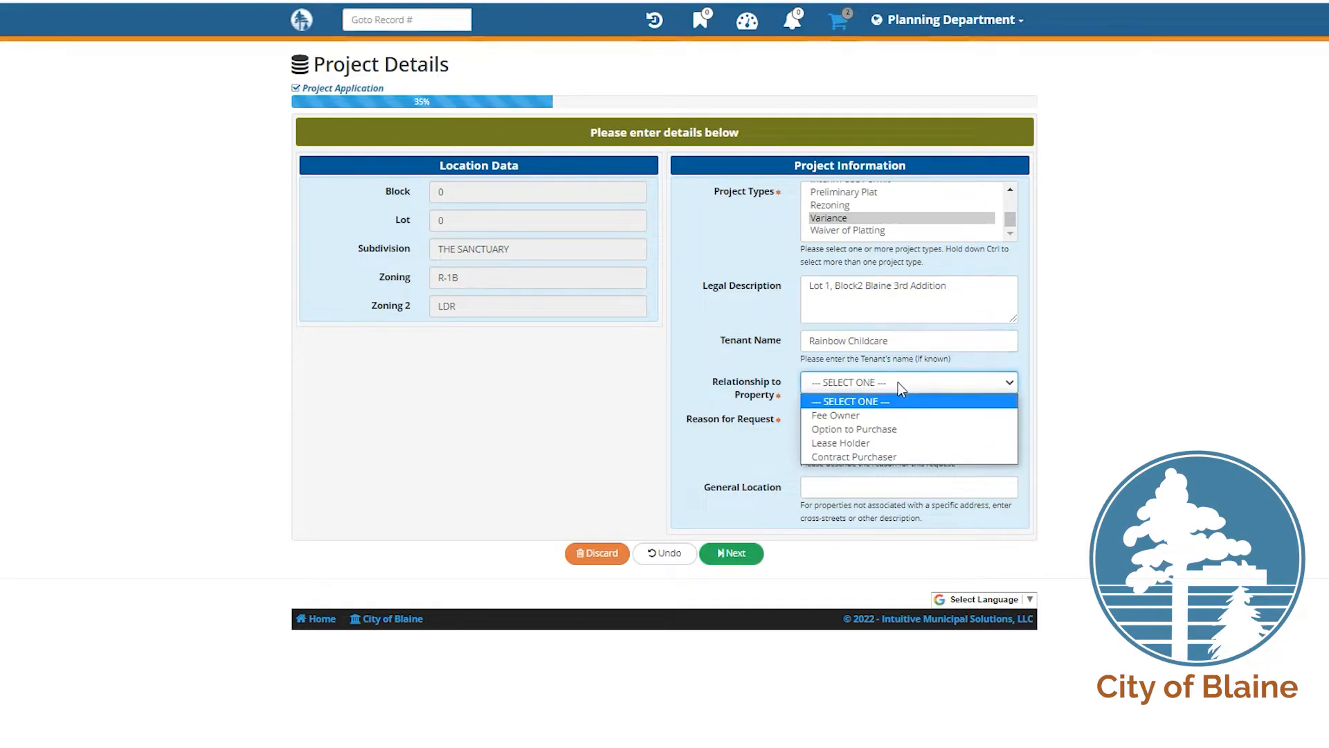
click(867, 430)
click(823, 425)
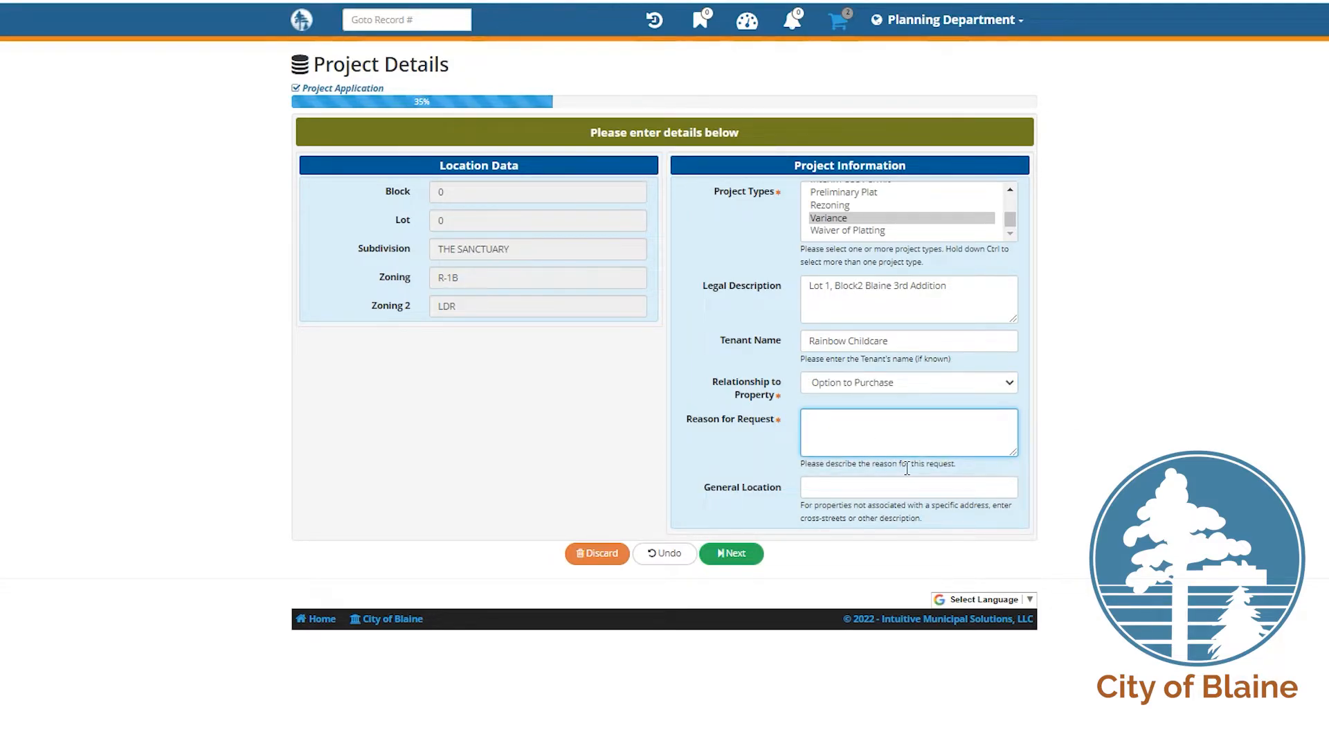
text(CUP required for childcare use)
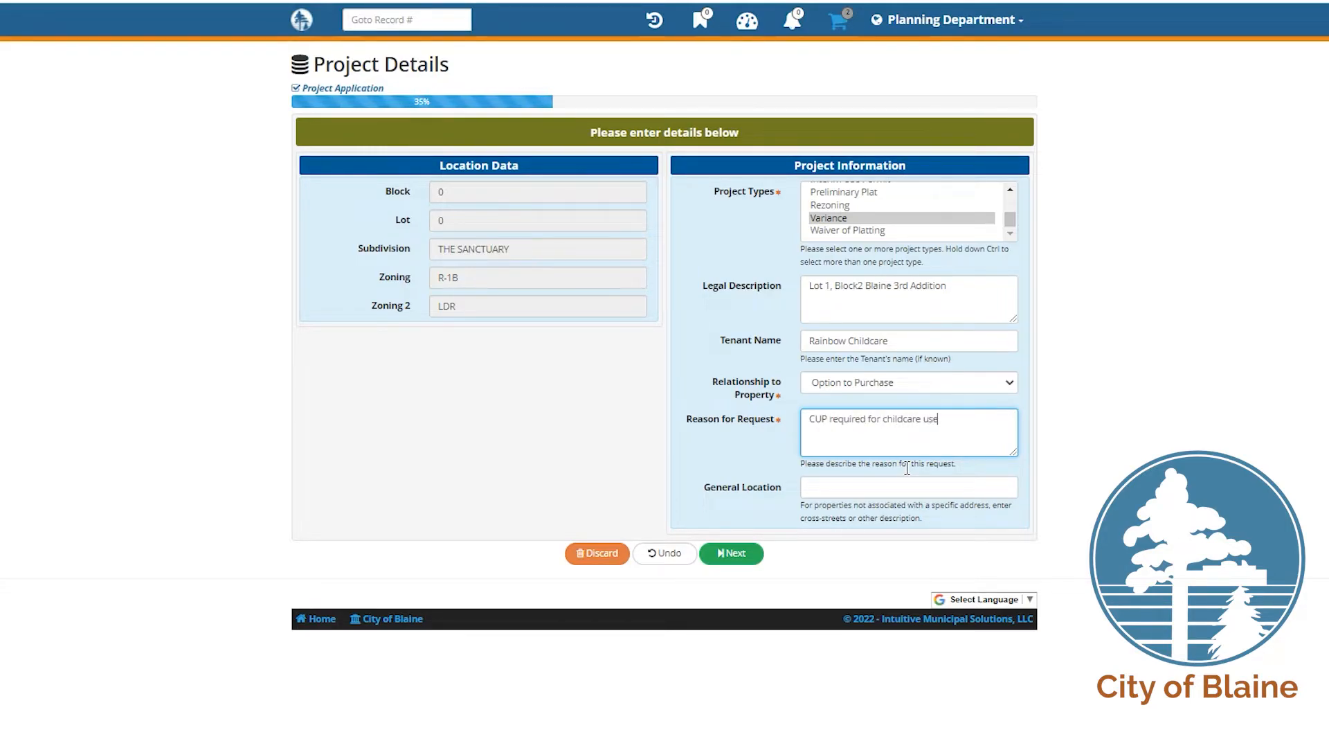
click(913, 485)
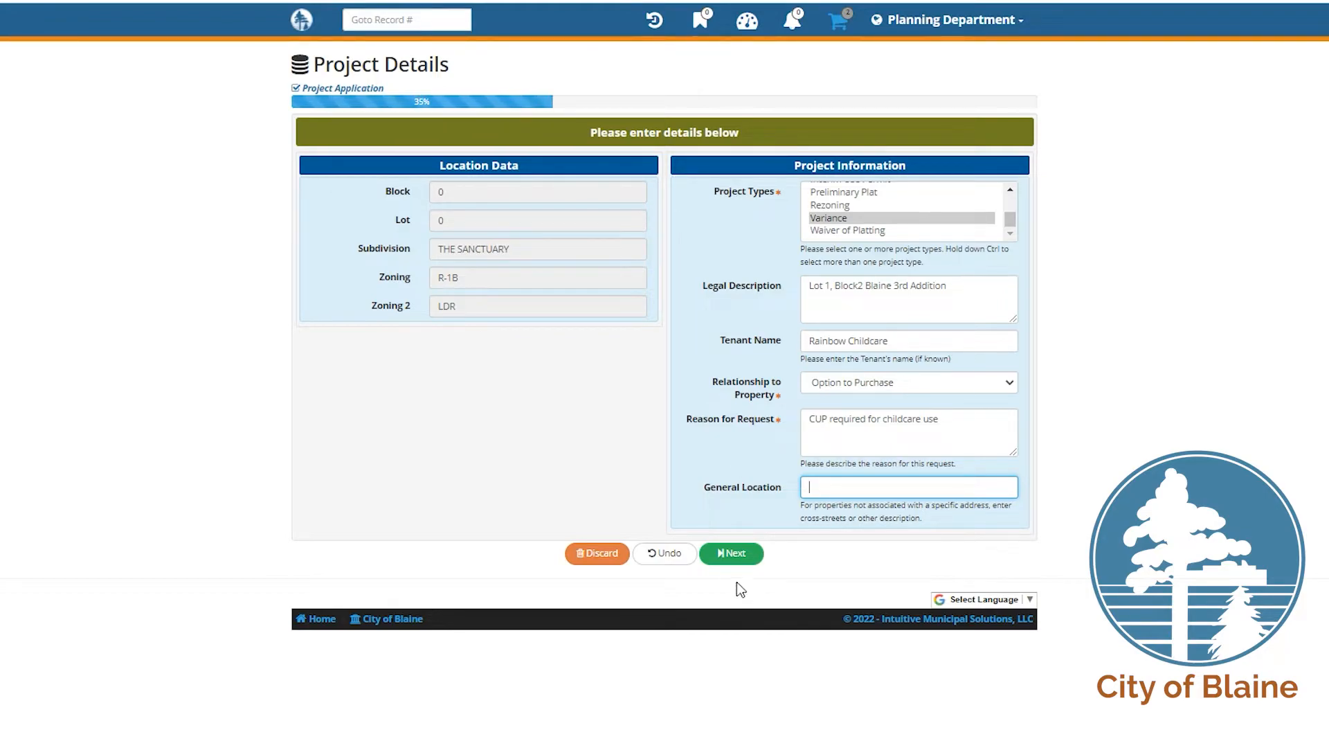
click(728, 558)
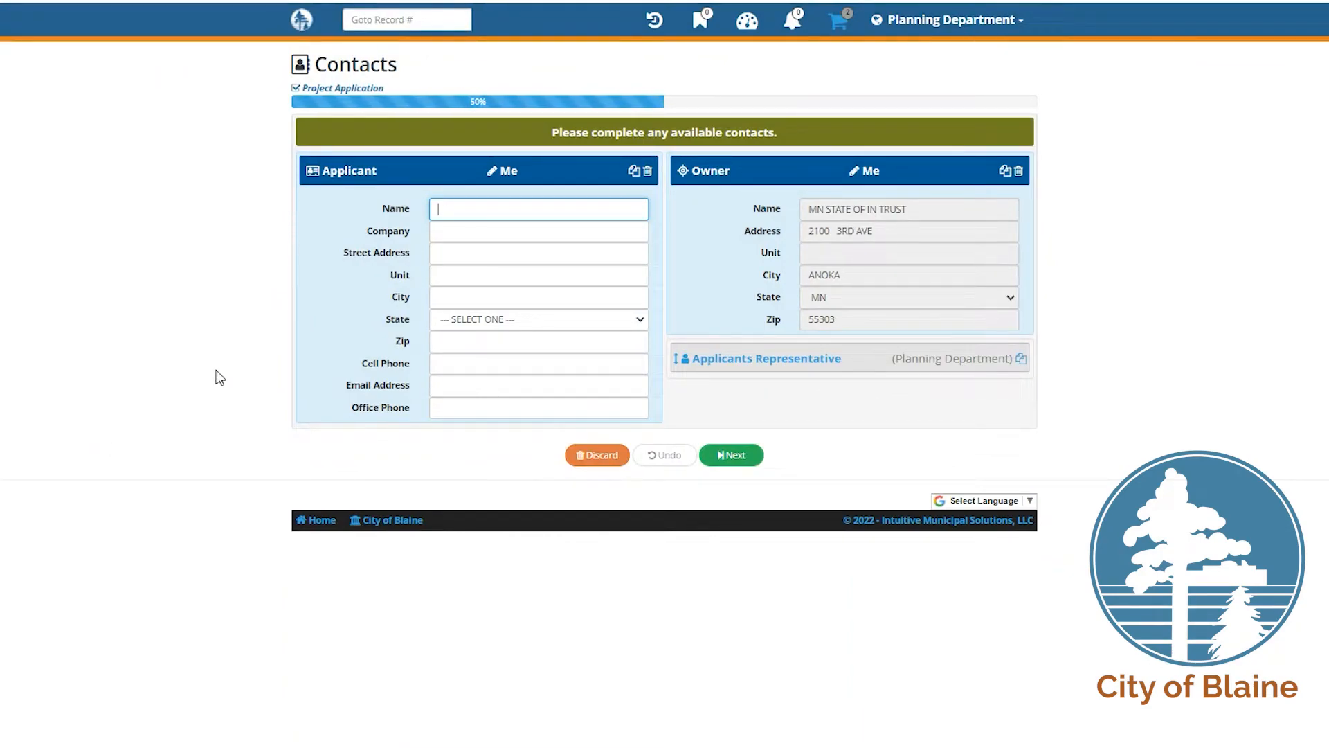
Step: Autofill the applicant contact with my own details and continue to the plan uploads
click(713, 370)
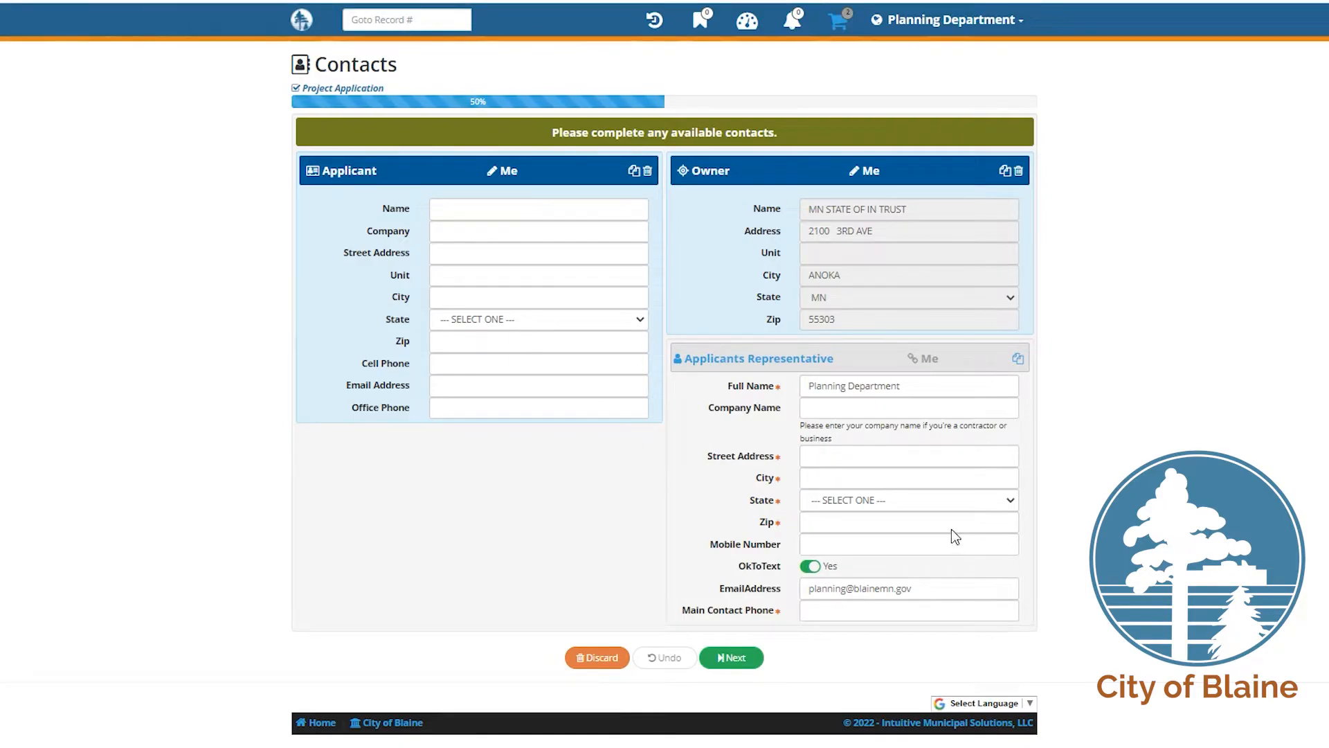
click(741, 367)
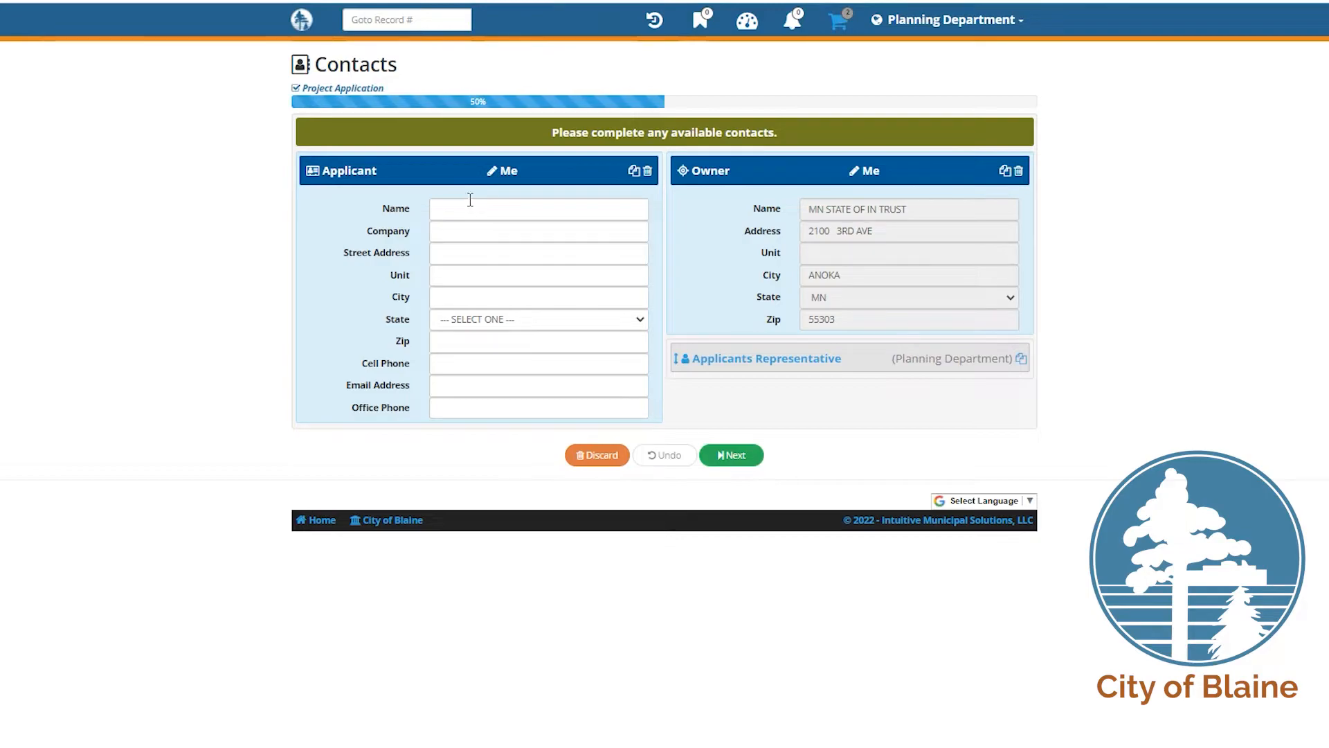
click(505, 172)
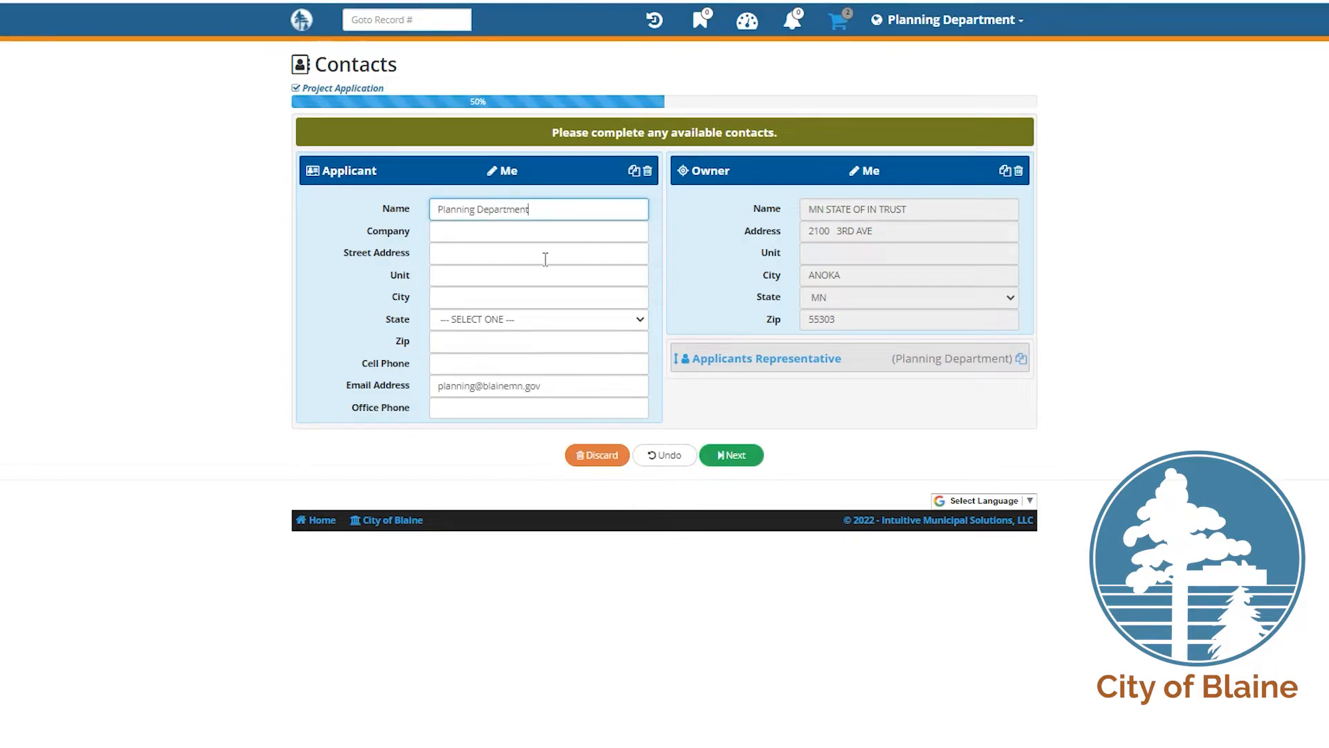
click(757, 461)
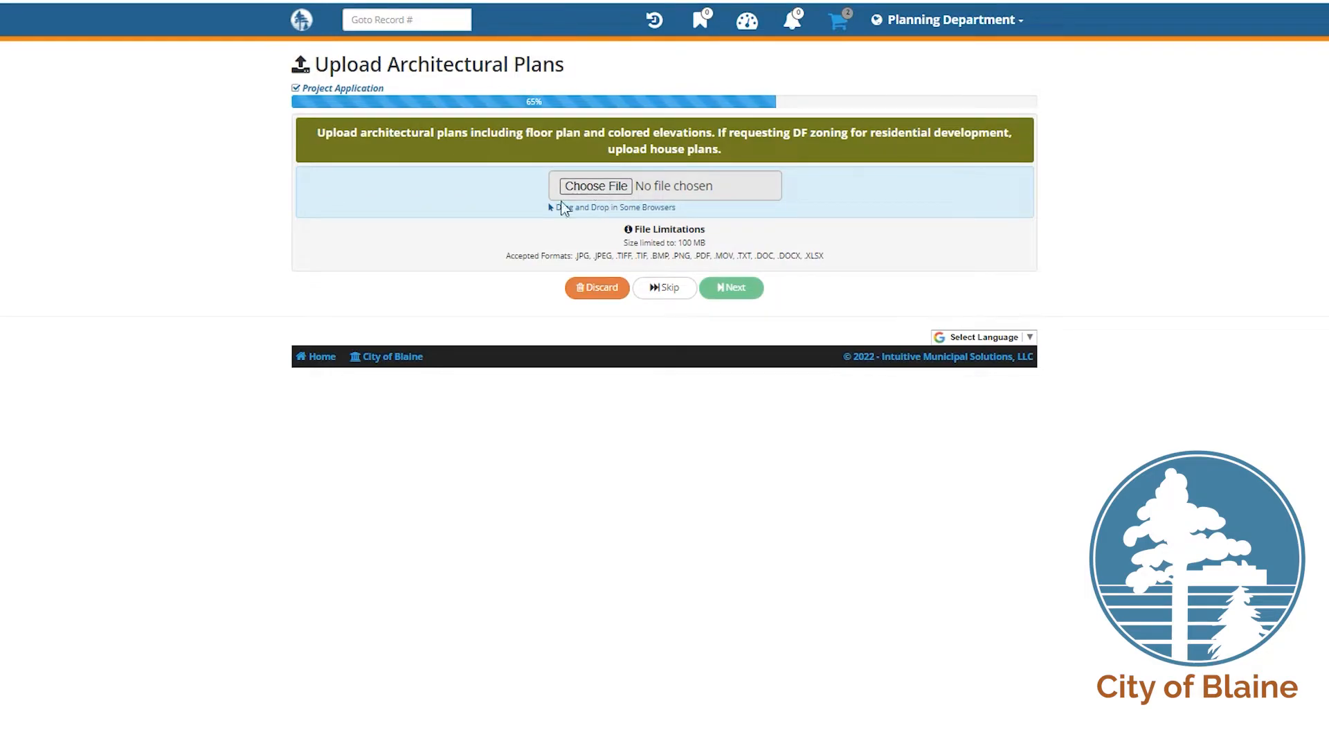
Step: Attach Architectural Plans.pdf and Civil Set.pdf as the architectural and civil plans
click(575, 185)
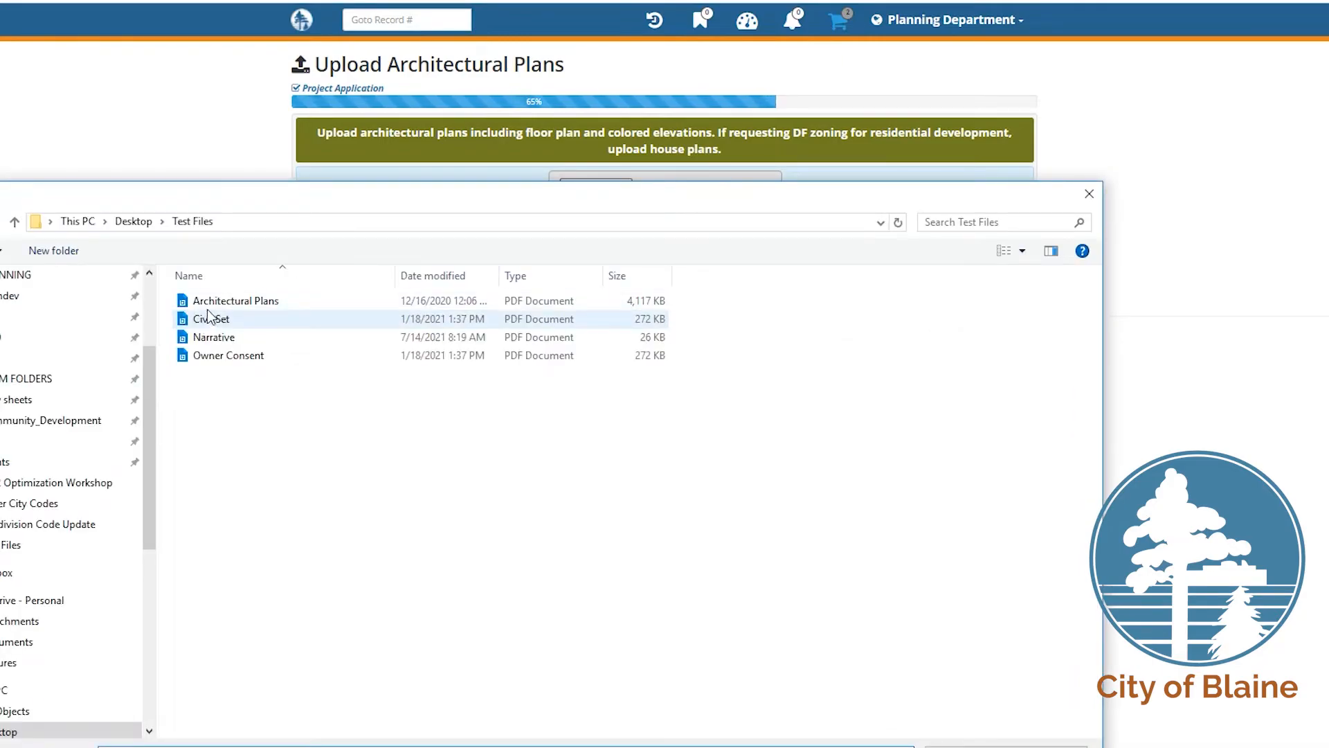
click(218, 303)
double_click(337, 301)
click(730, 296)
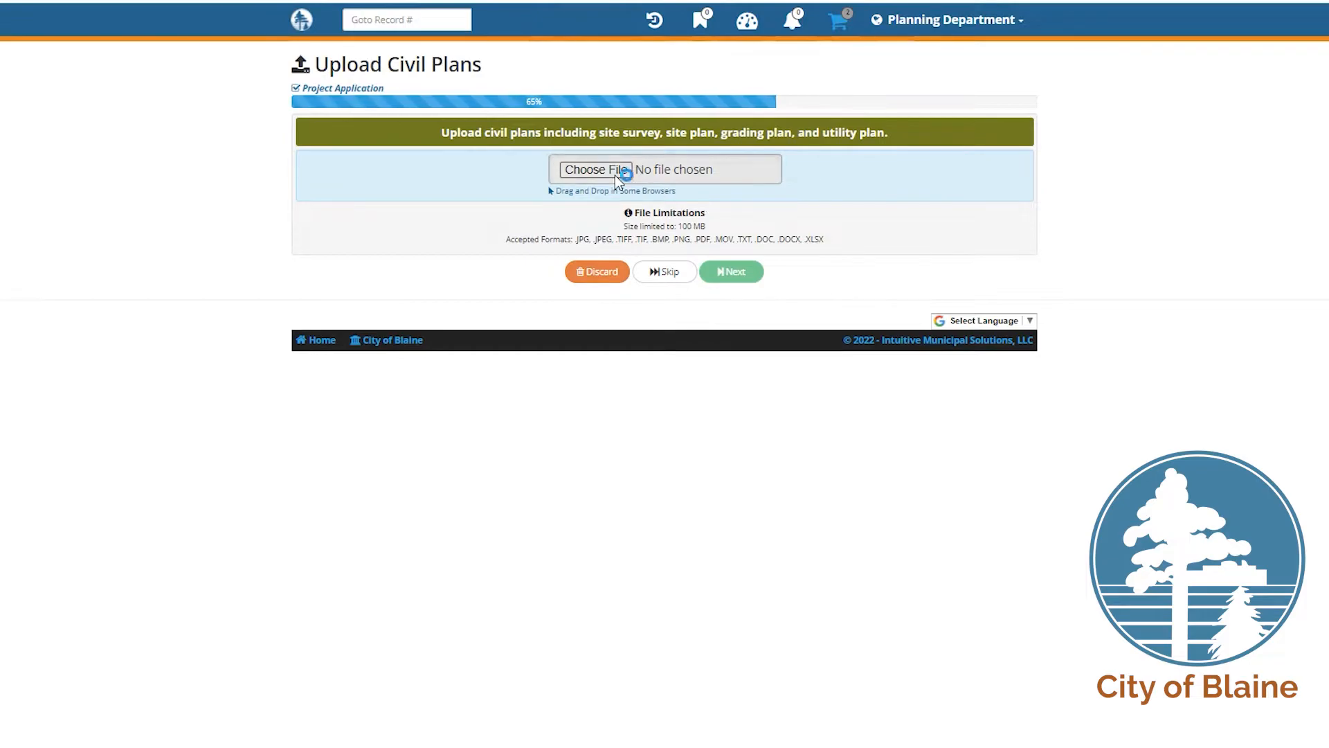
click(279, 319)
click(966, 746)
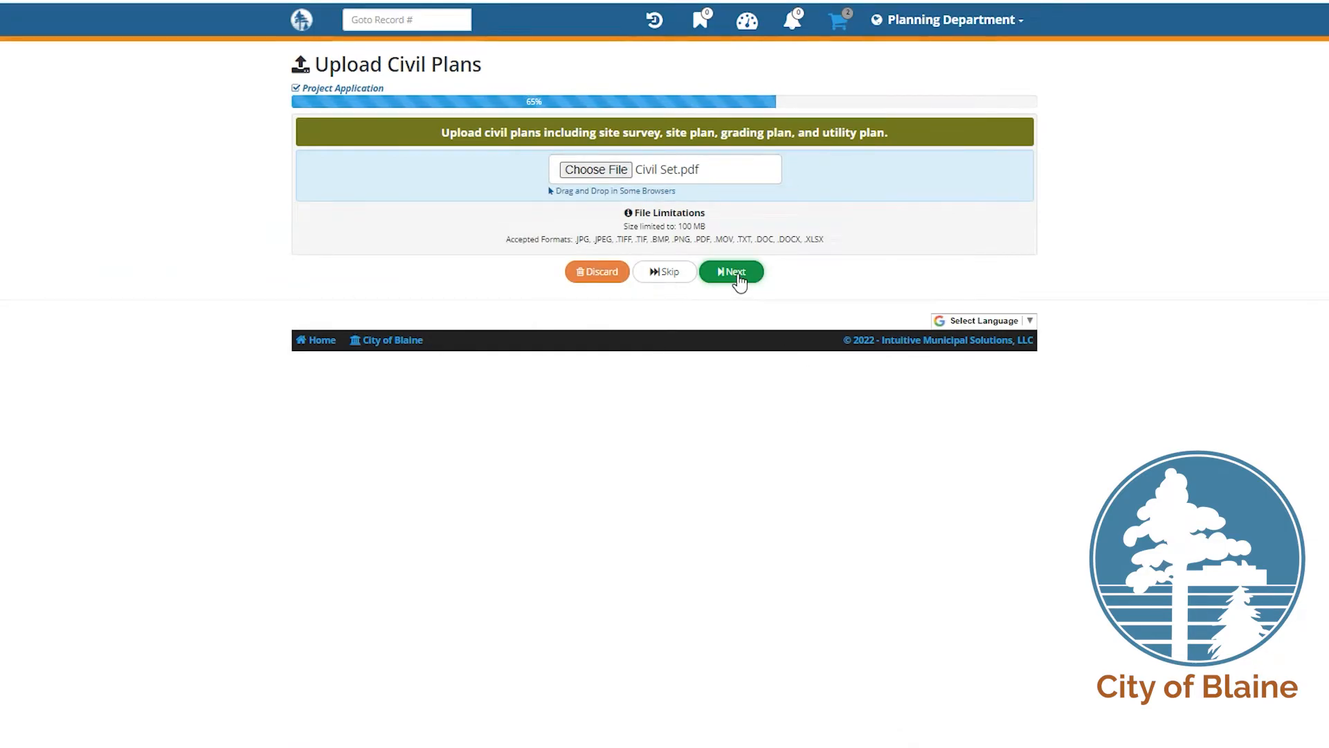
click(738, 276)
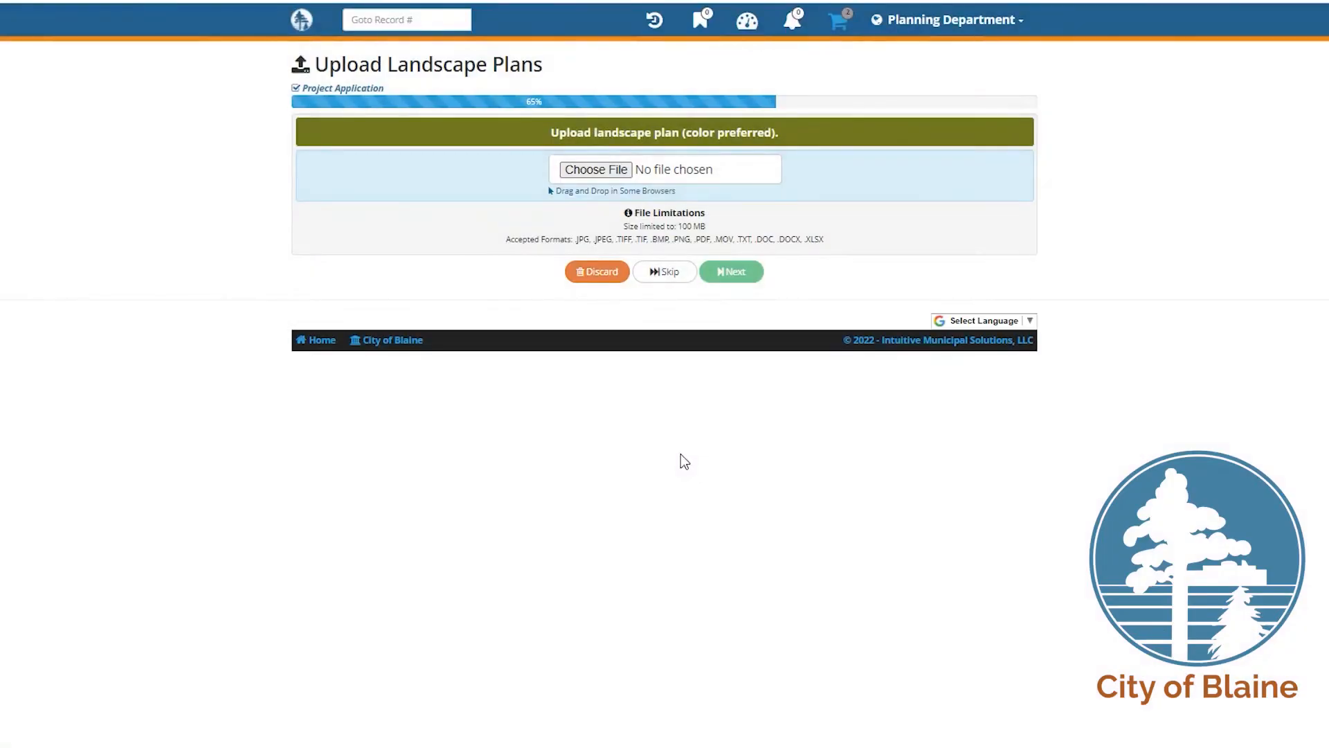
Step: Skip the Landscape Plans upload without choosing a file
click(606, 171)
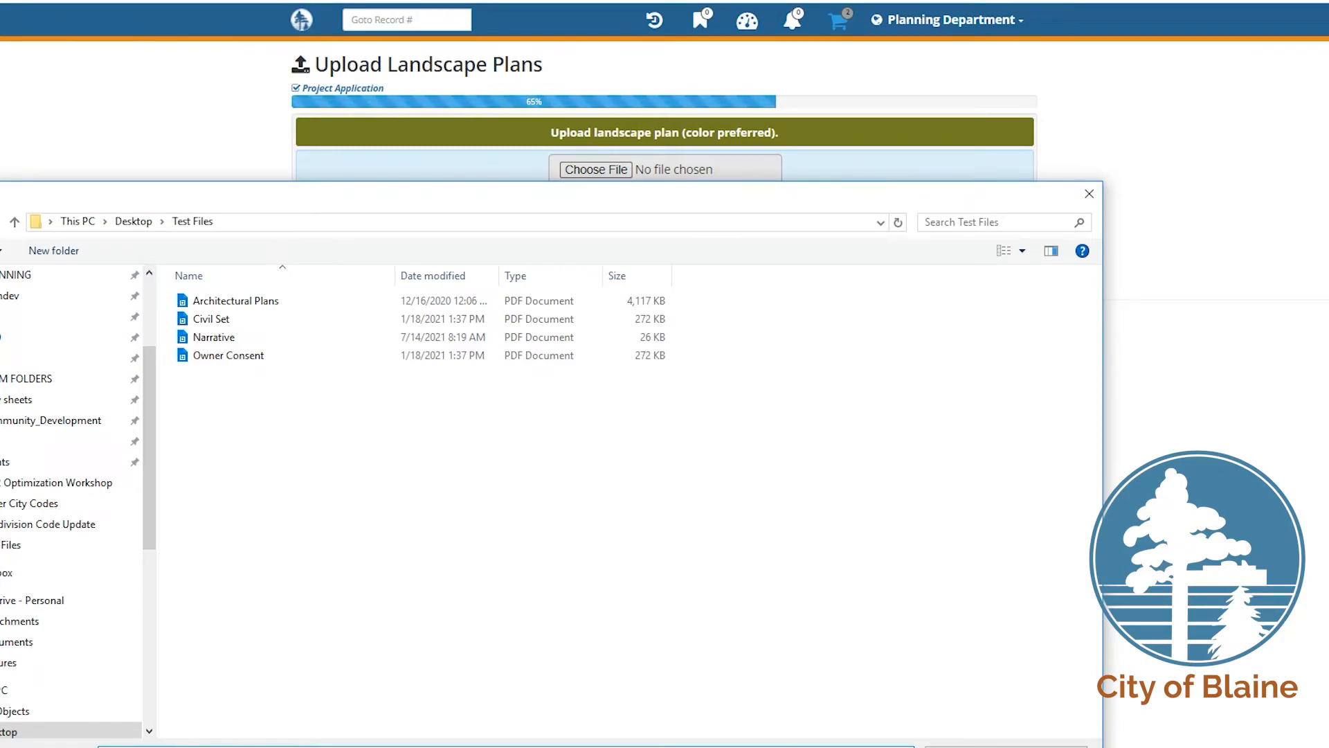
click(1089, 194)
click(662, 272)
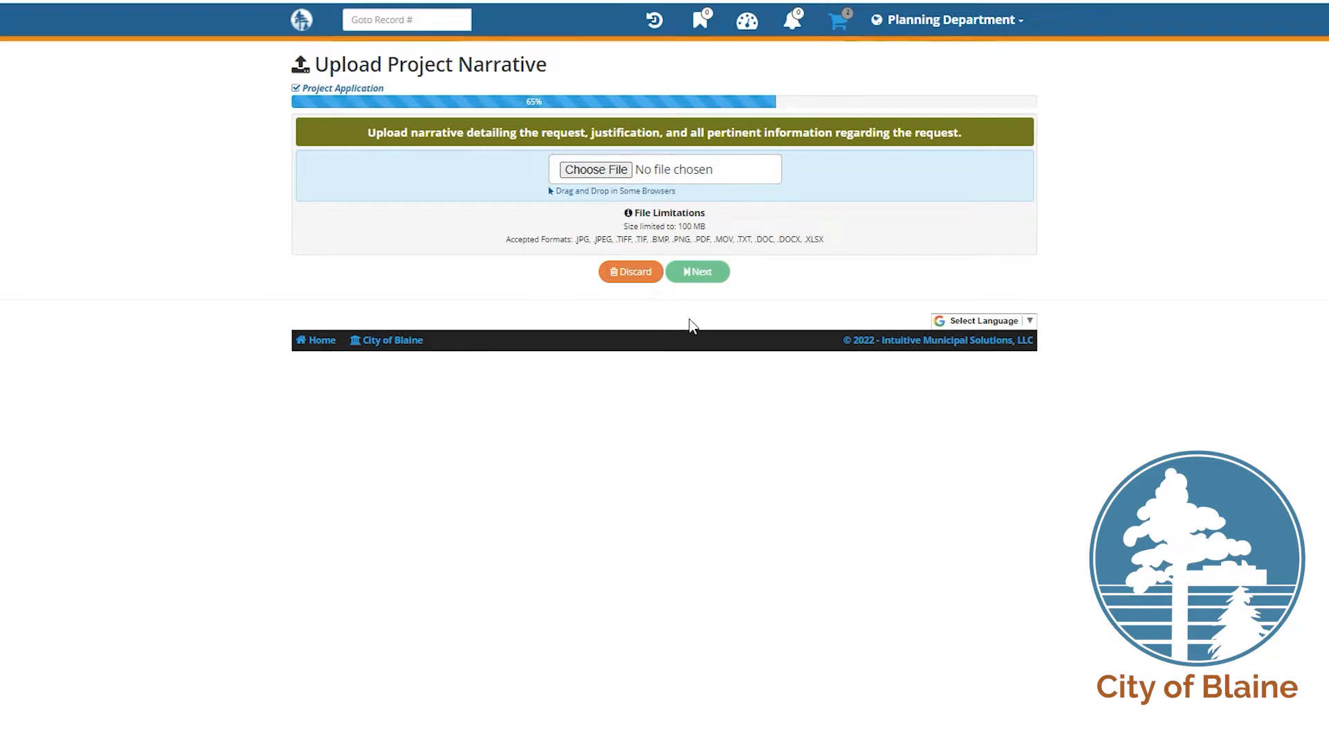
Step: Upload Narrative.pdf as the project narrative
click(617, 175)
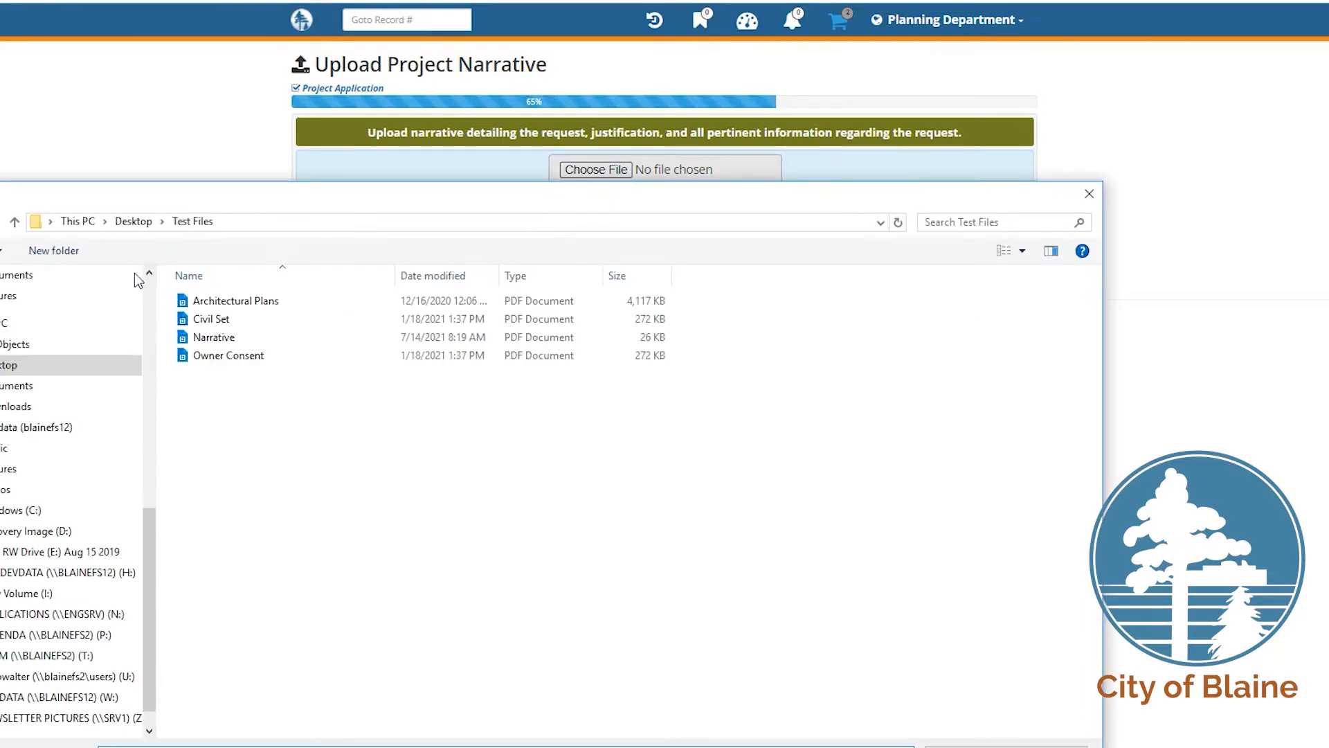
click(230, 337)
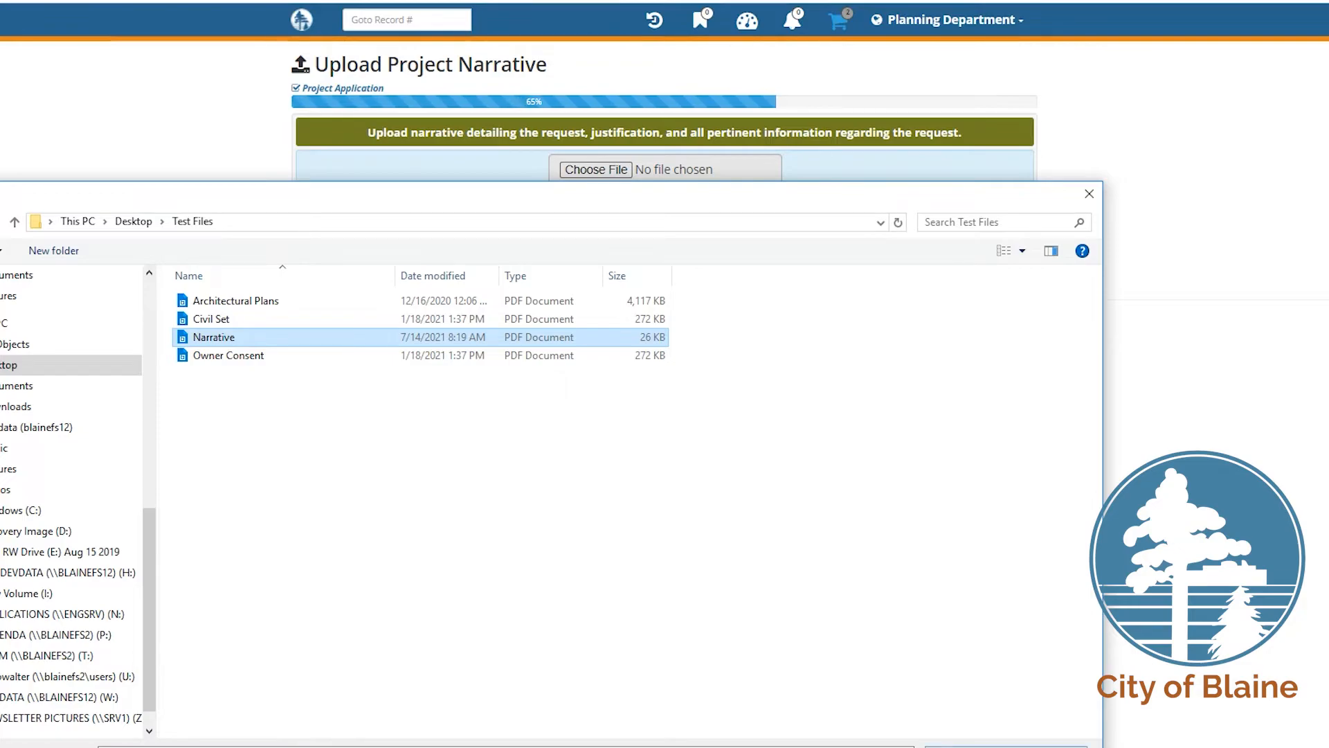
key(Return)
click(709, 273)
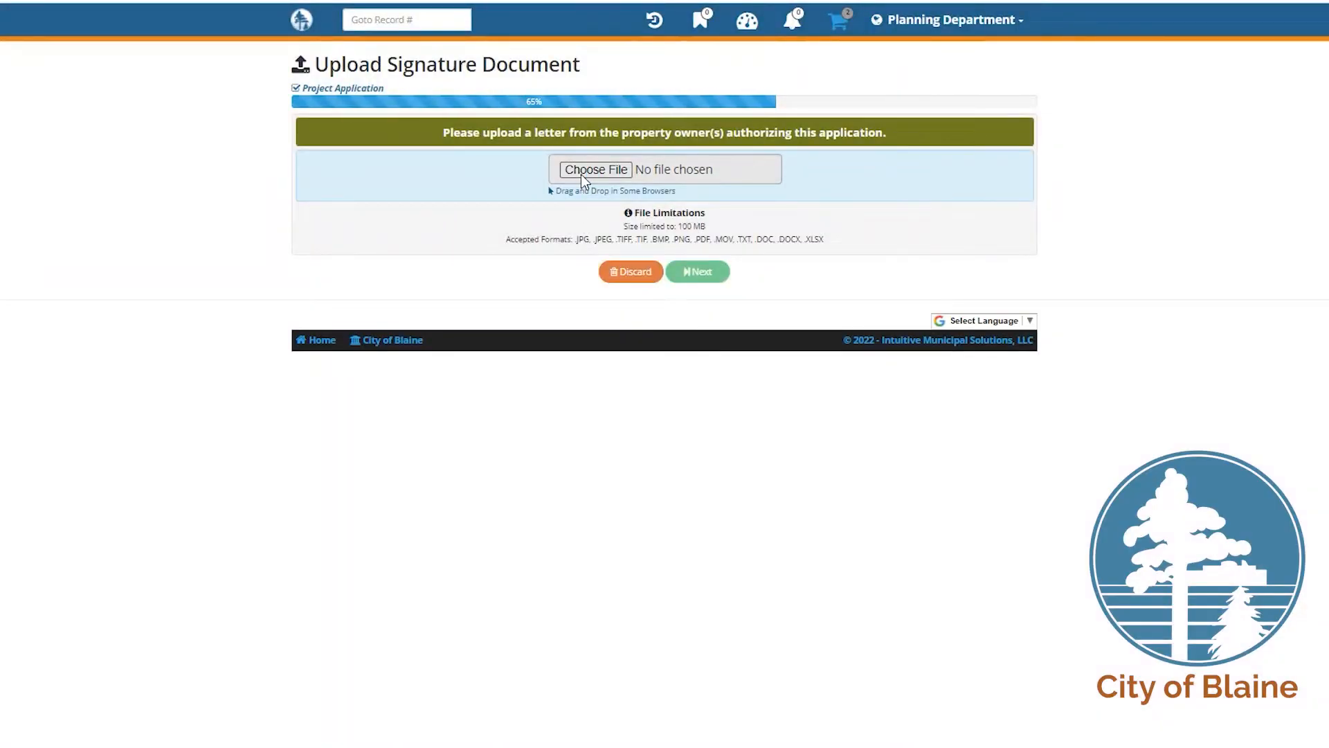
Step: Upload Owner Consent.pdf as the signature document and continue to wetlands documentation
click(581, 173)
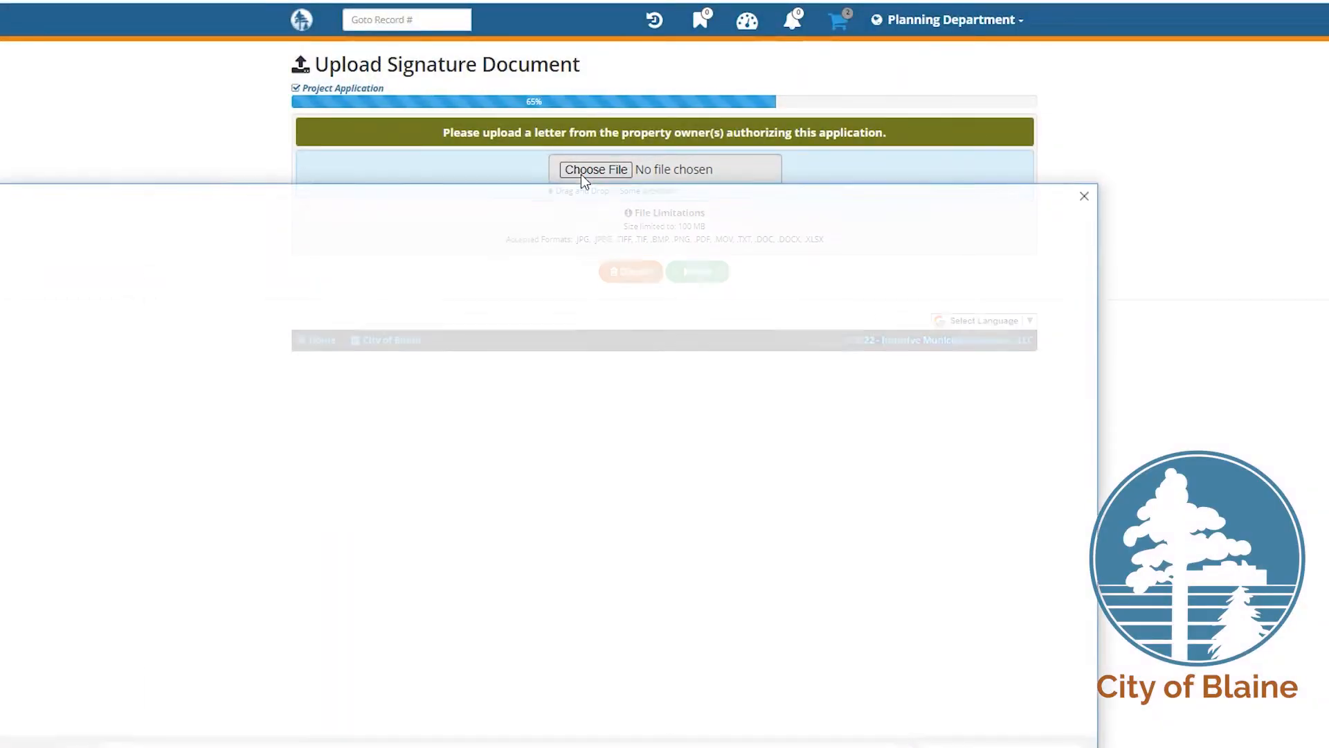
click(273, 357)
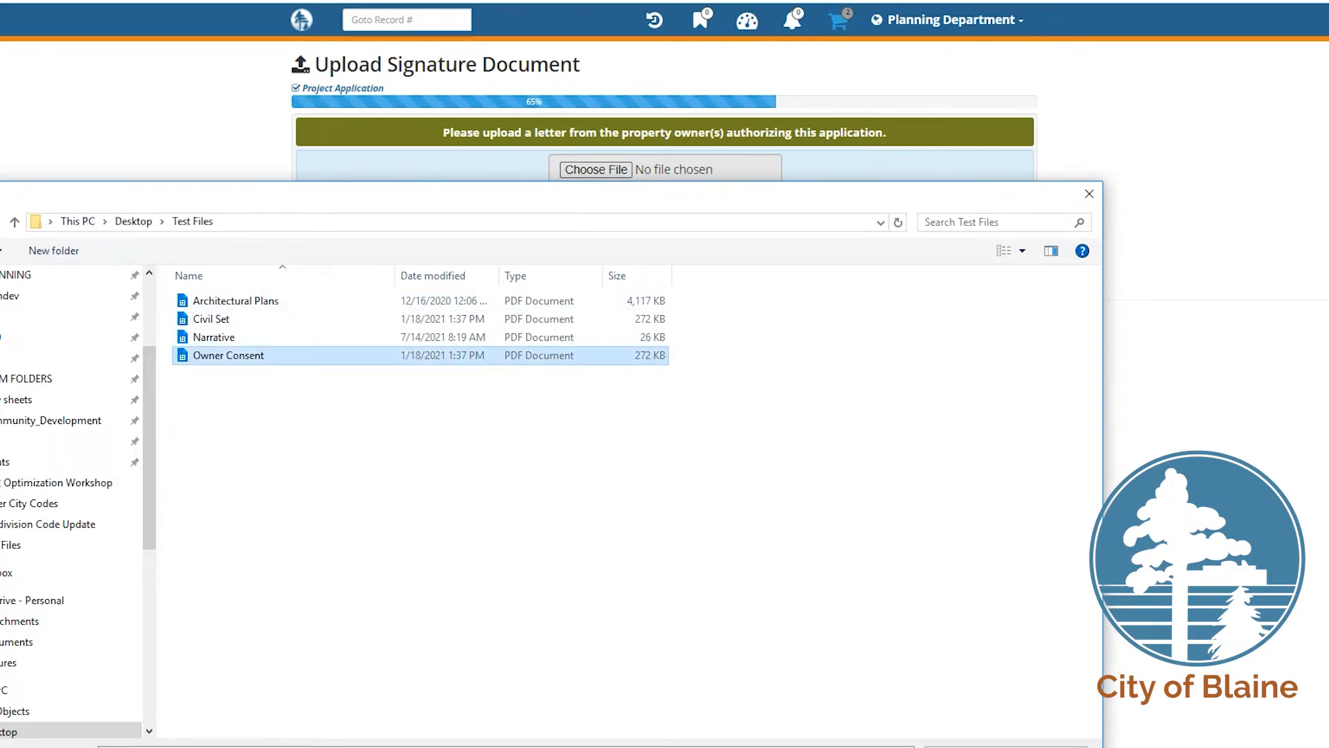
key(Return)
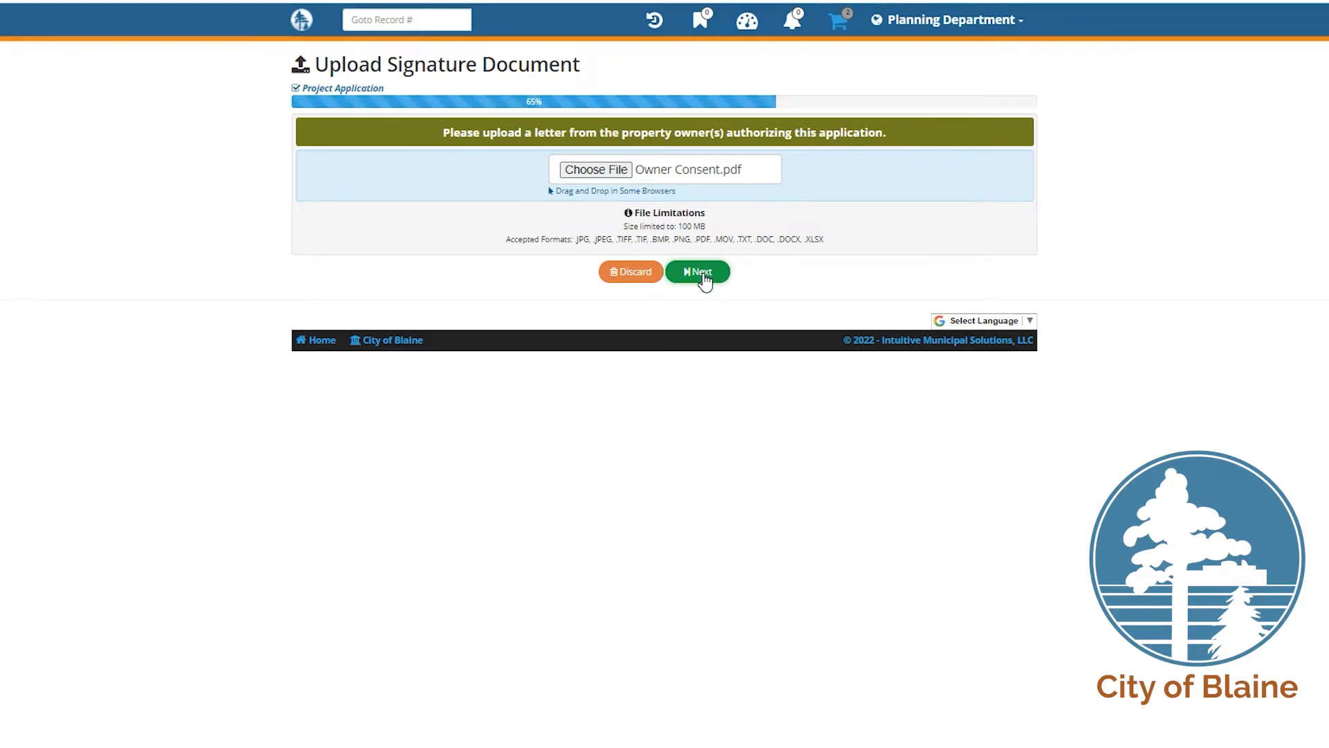
click(703, 273)
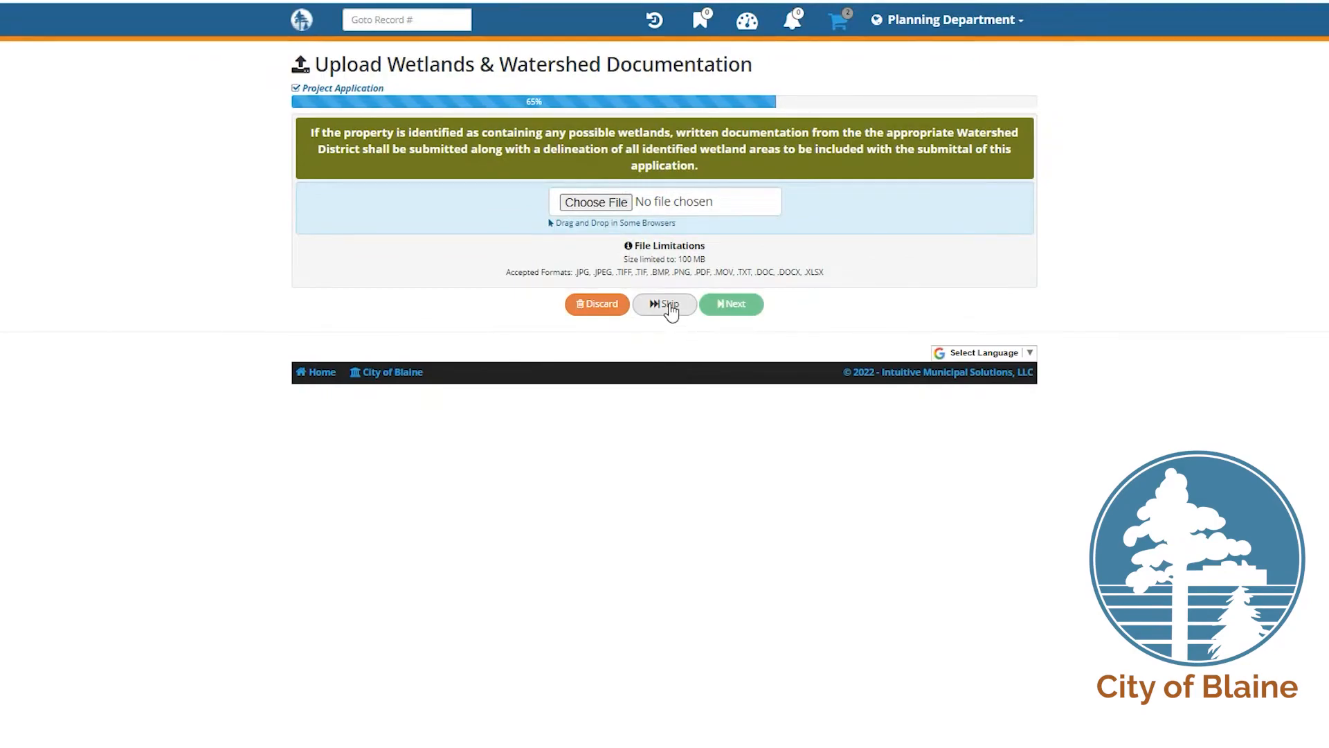
Step: Skip wetlands documentation and accept the Applicant's Acknowledgement and Watershed Concurrence
click(668, 306)
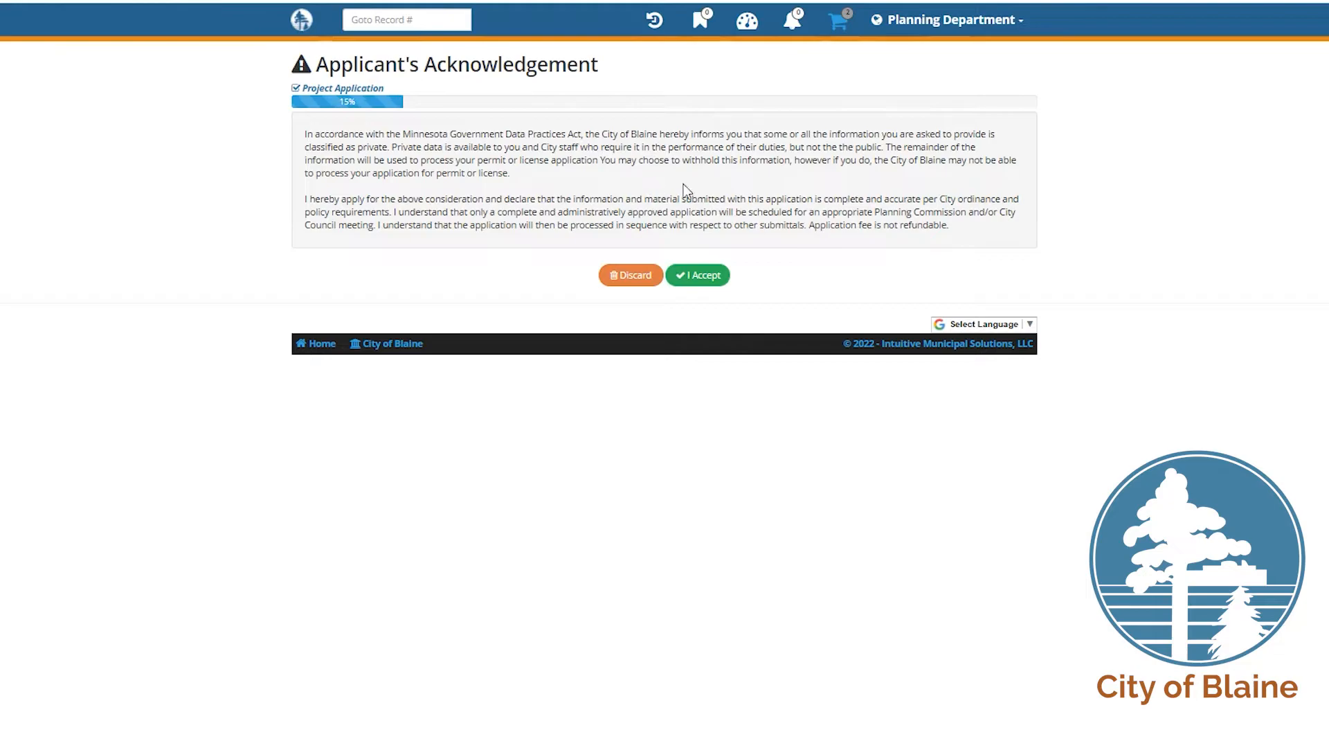
click(694, 278)
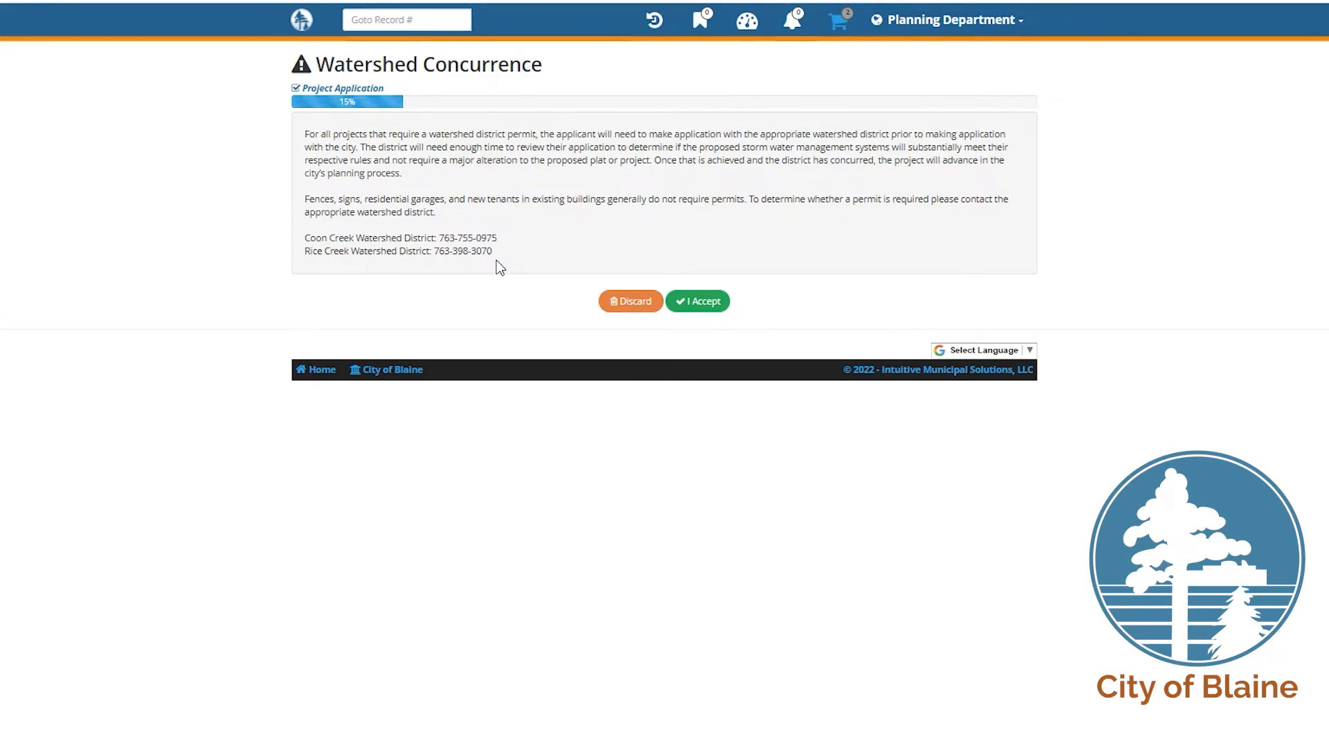
click(691, 303)
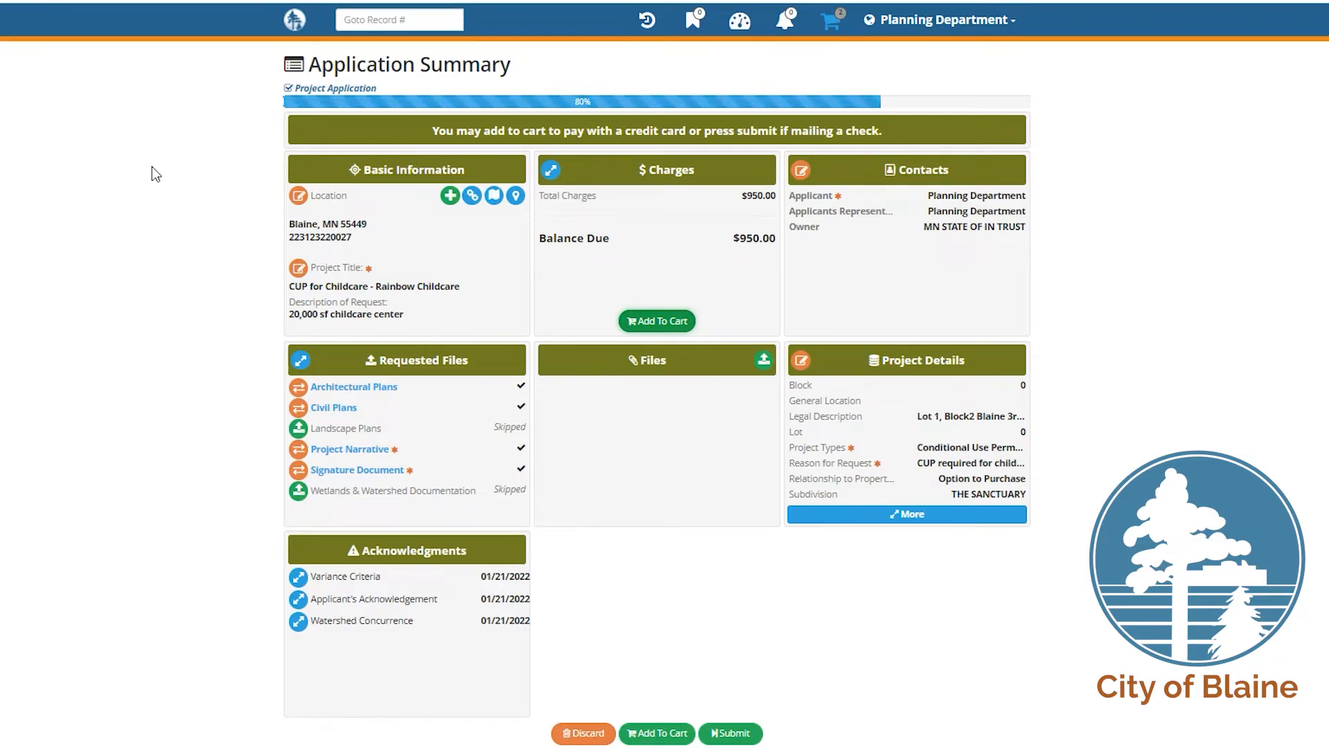
Step: From the Dashboard, reopen the pending Planning/Zoning application and open its Project Details
click(657, 320)
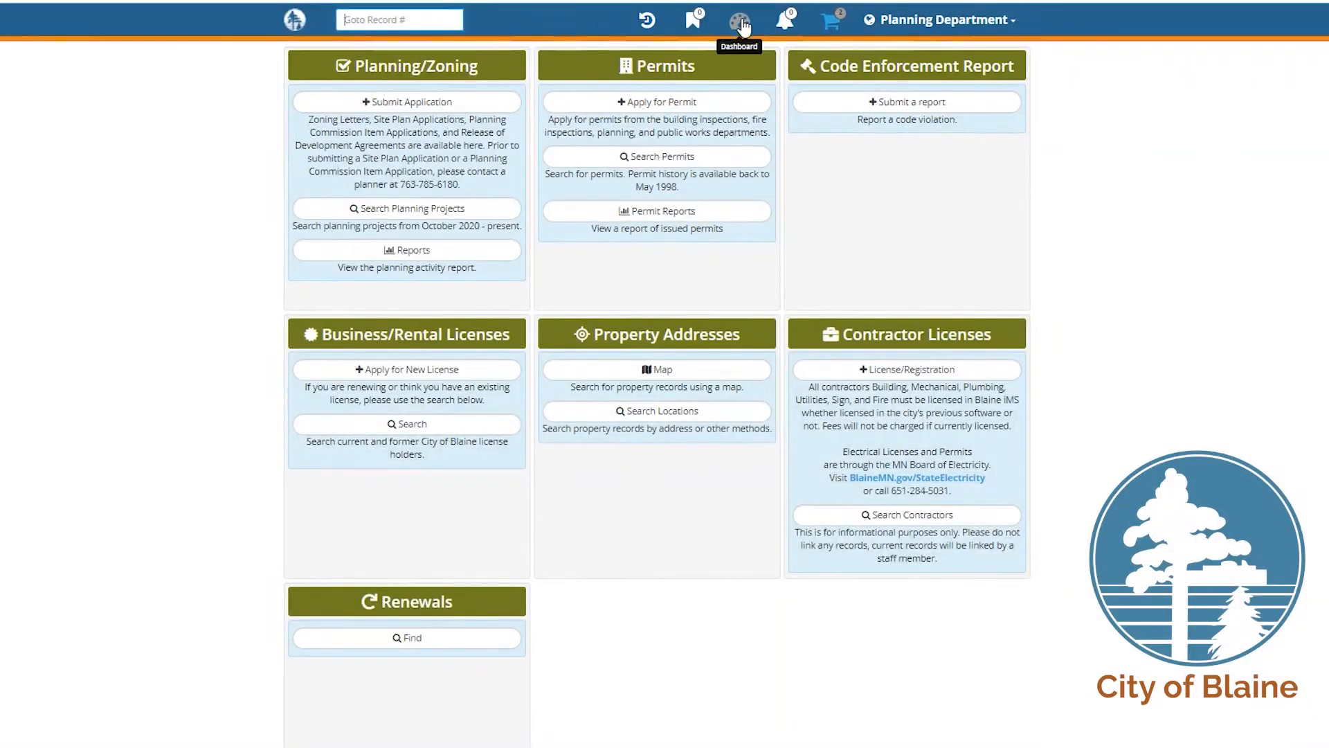
click(742, 21)
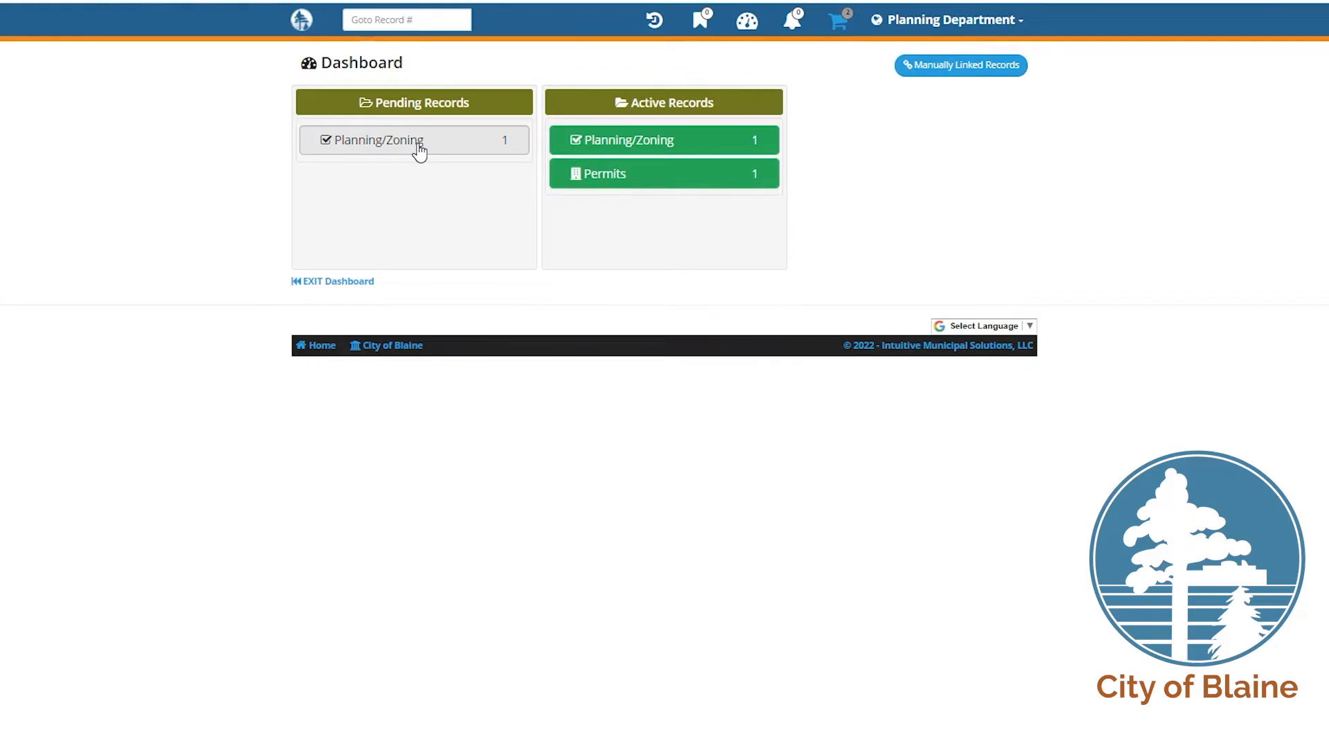
click(419, 144)
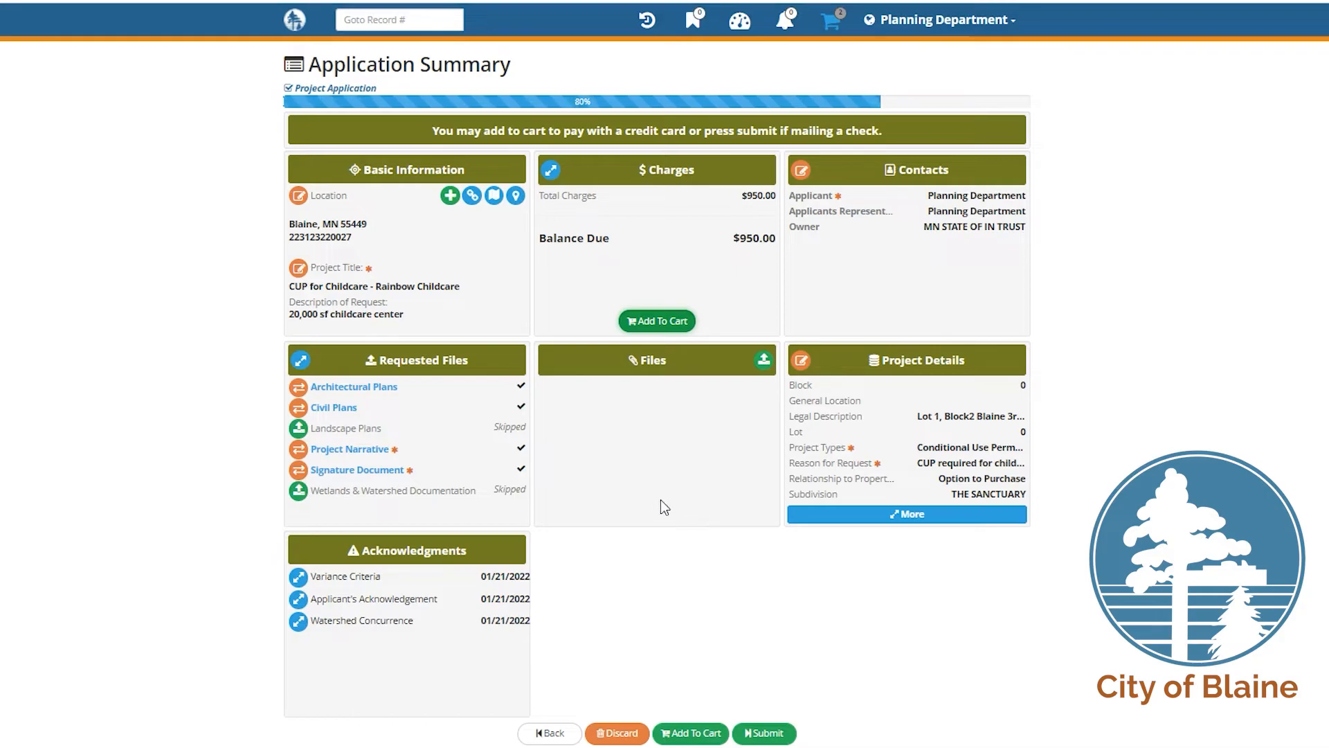
click(881, 518)
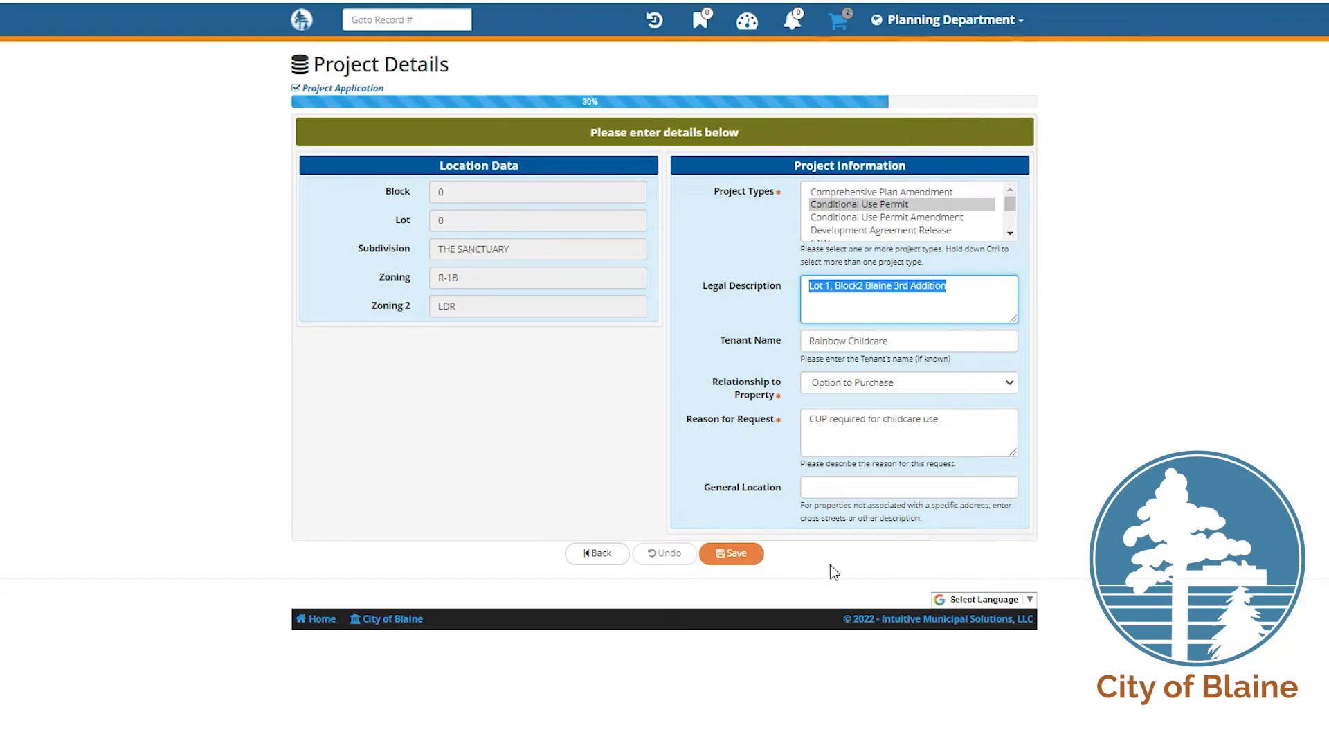
Step: Set the applicant's relationship to property to Contract Purchaser and save the project details
click(959, 383)
click(961, 437)
click(731, 560)
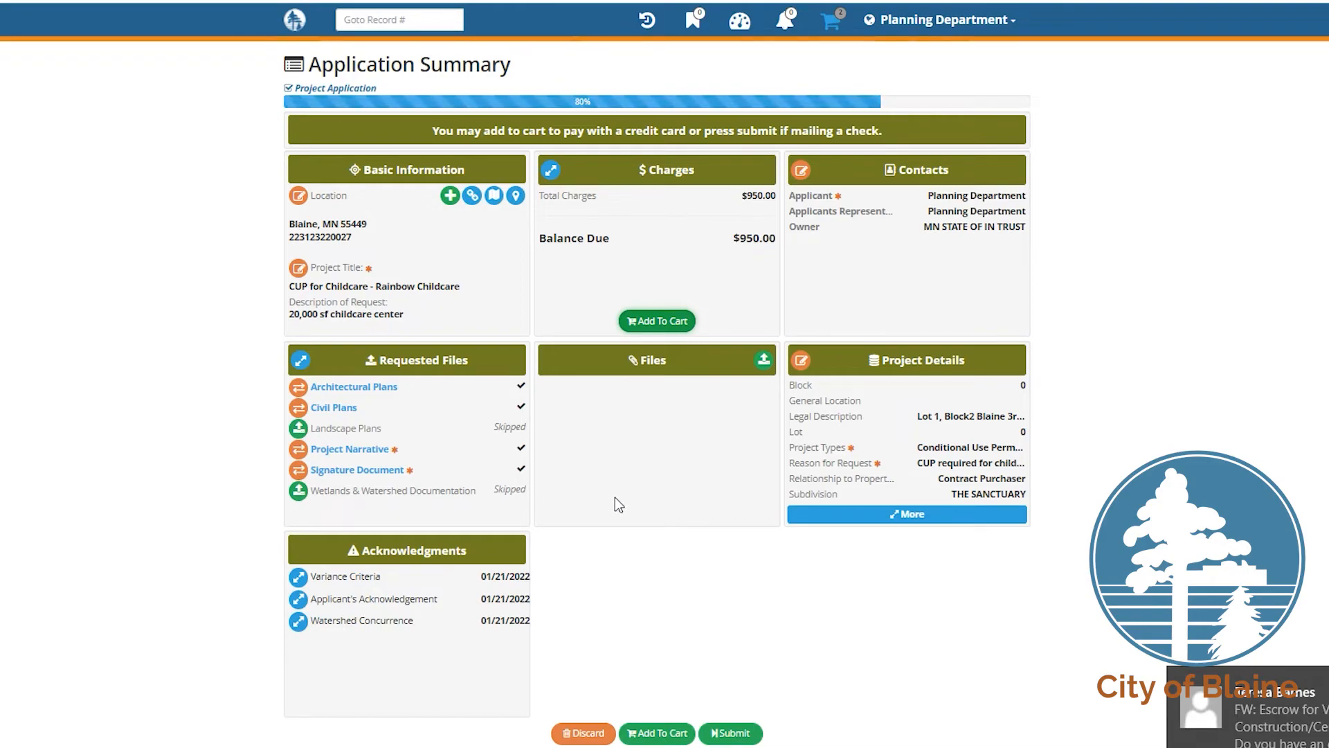
Step: Add the $950.00 application charges to the cart and go back to the pending Project Application summary
click(677, 735)
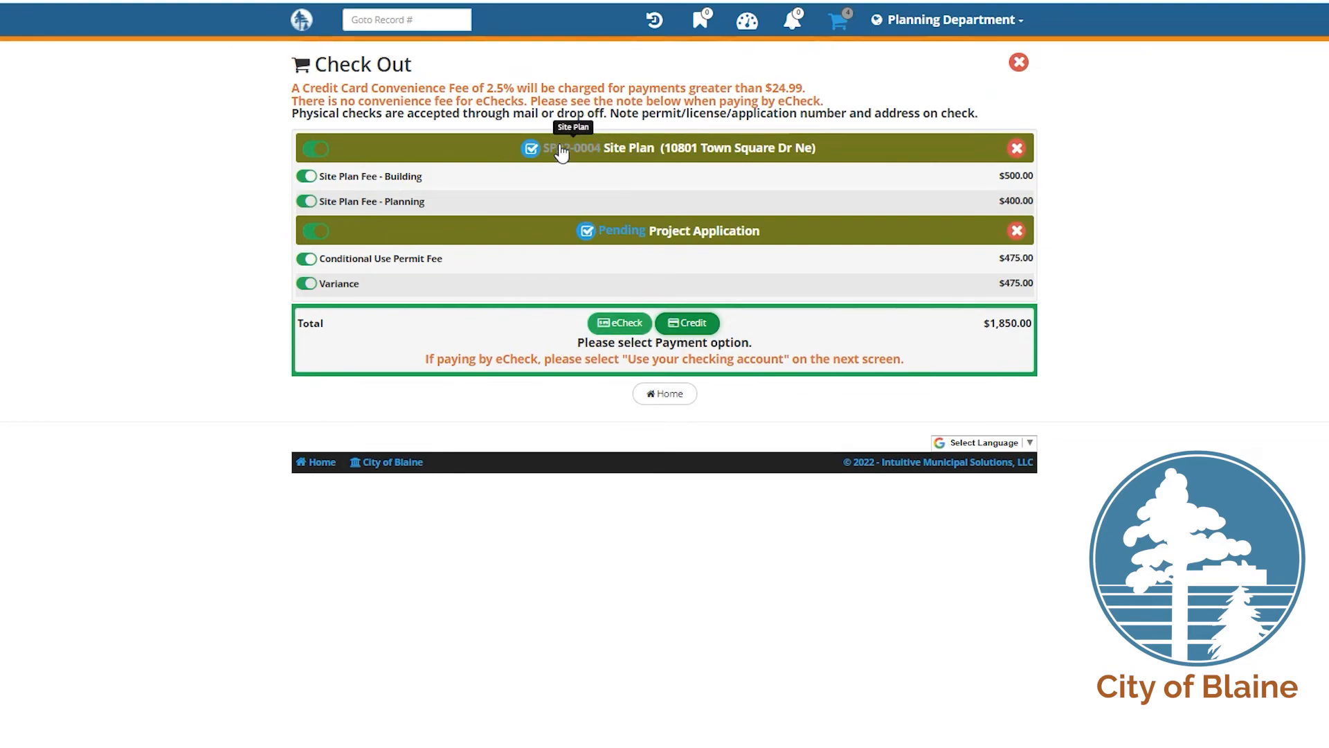
click(609, 231)
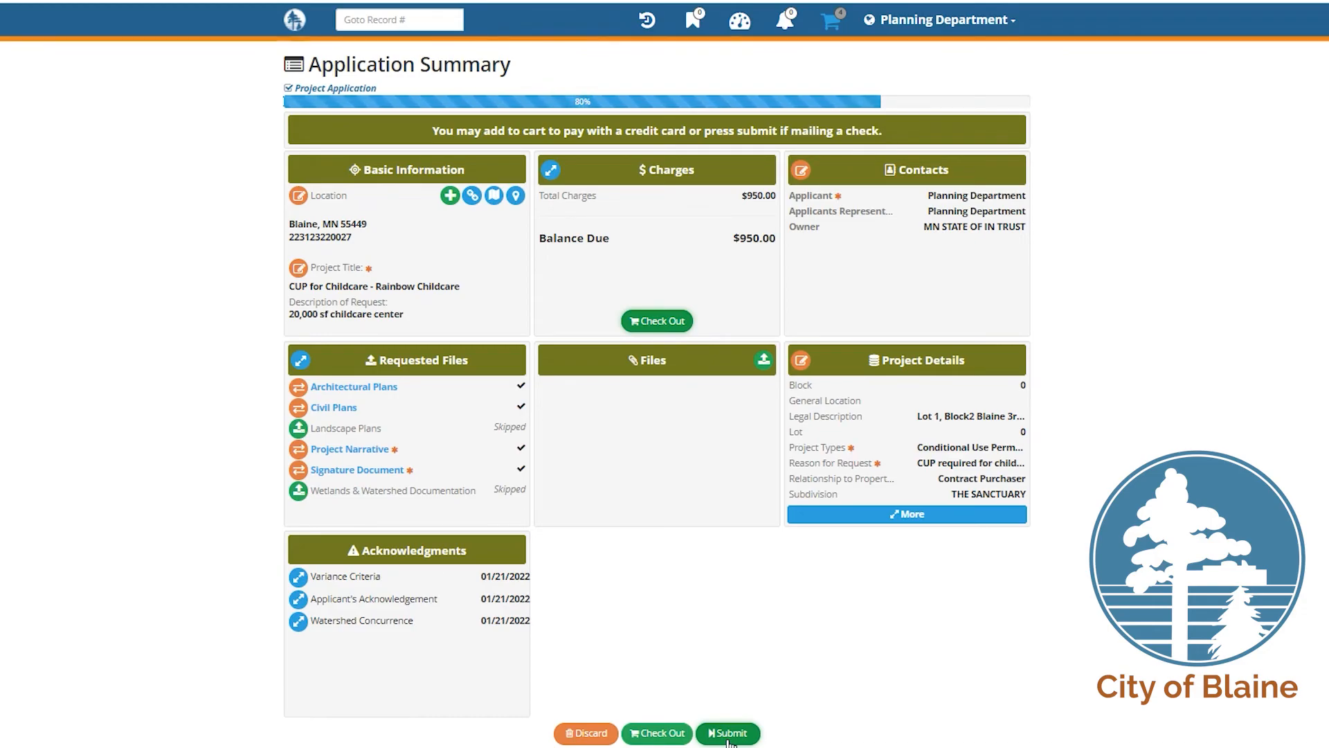
click(728, 736)
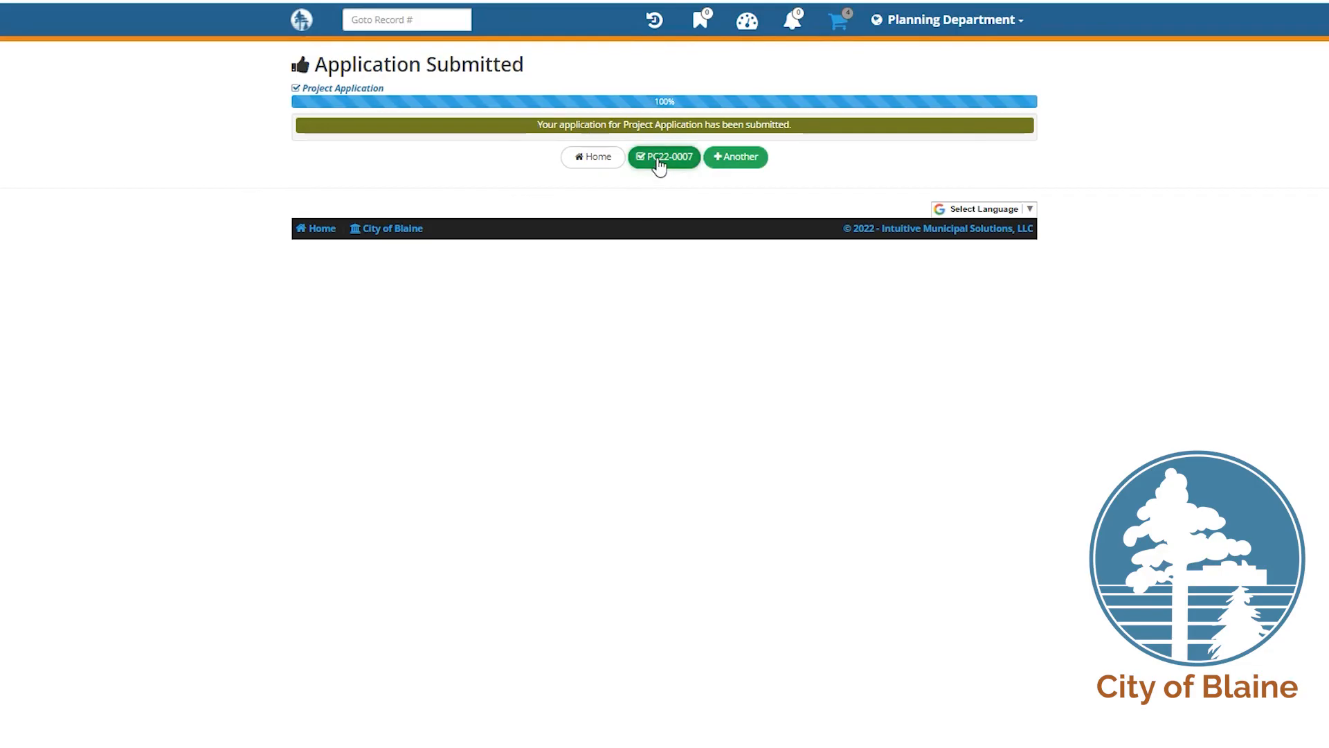
click(658, 164)
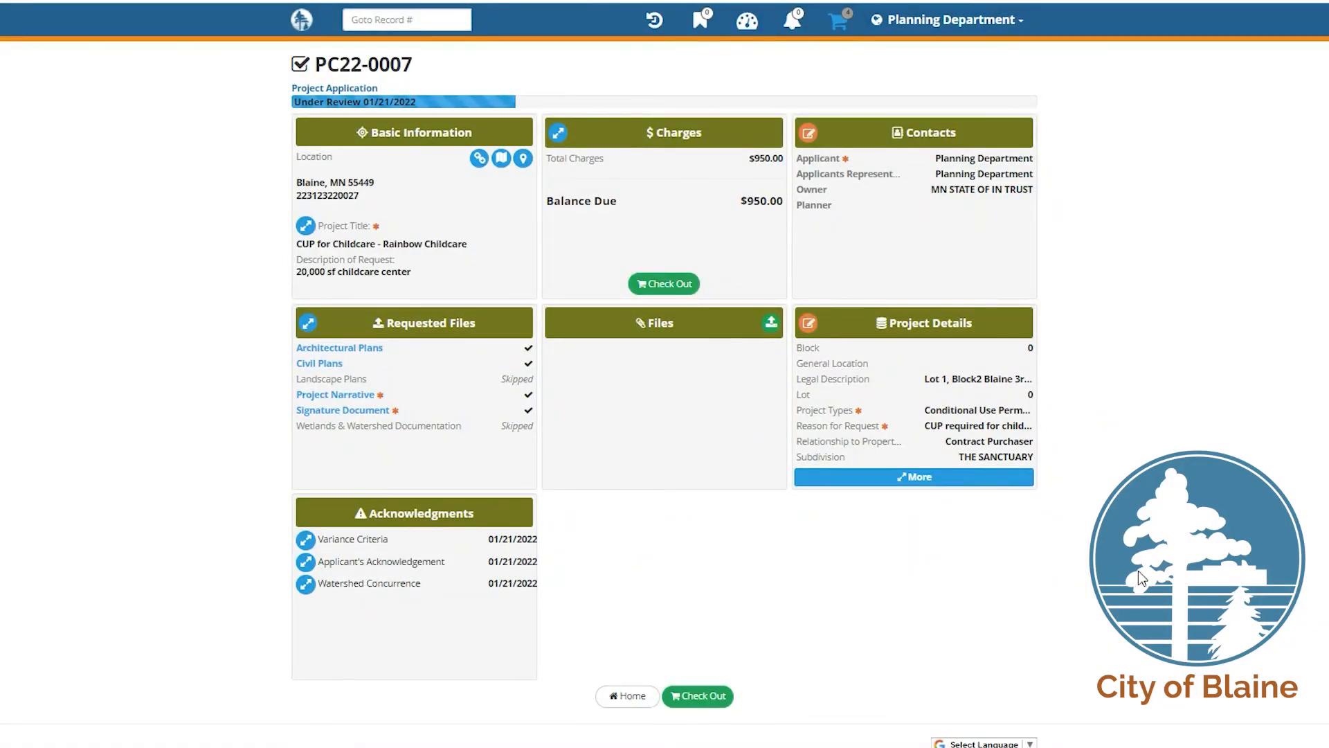
click(765, 29)
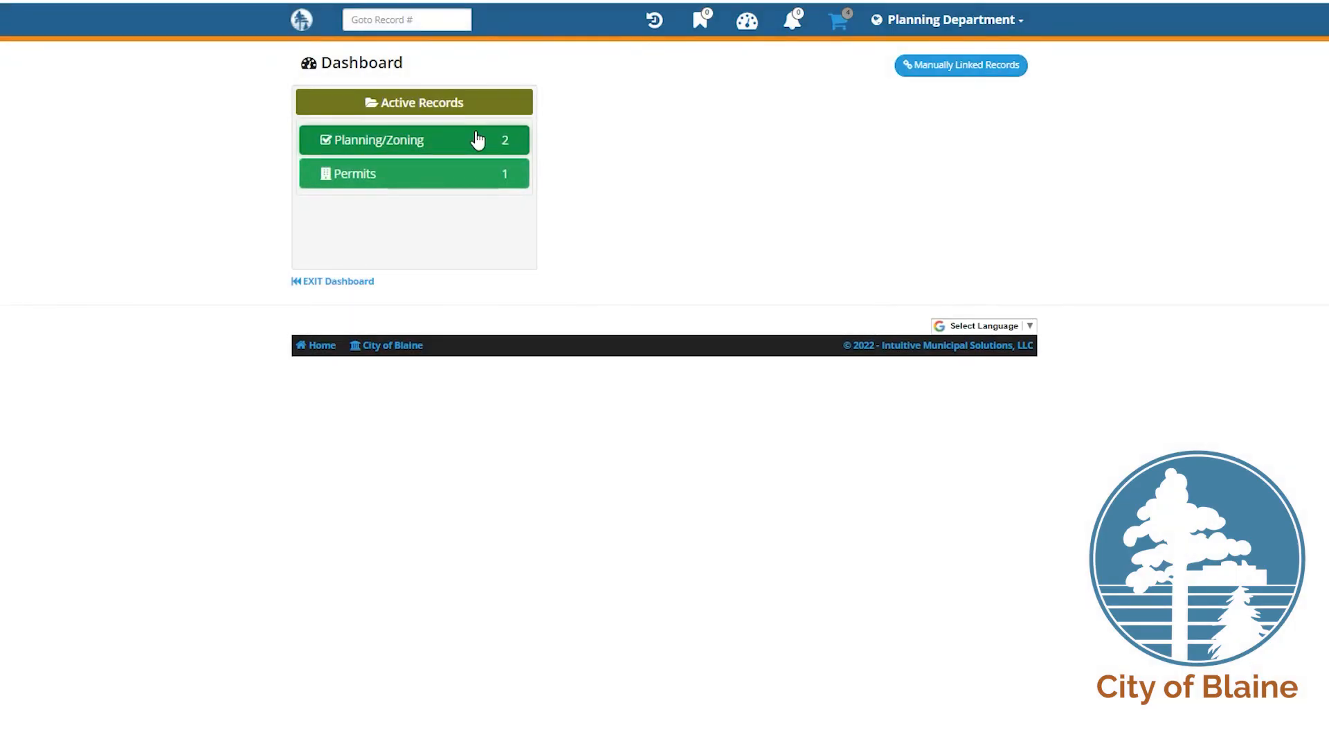
click(477, 140)
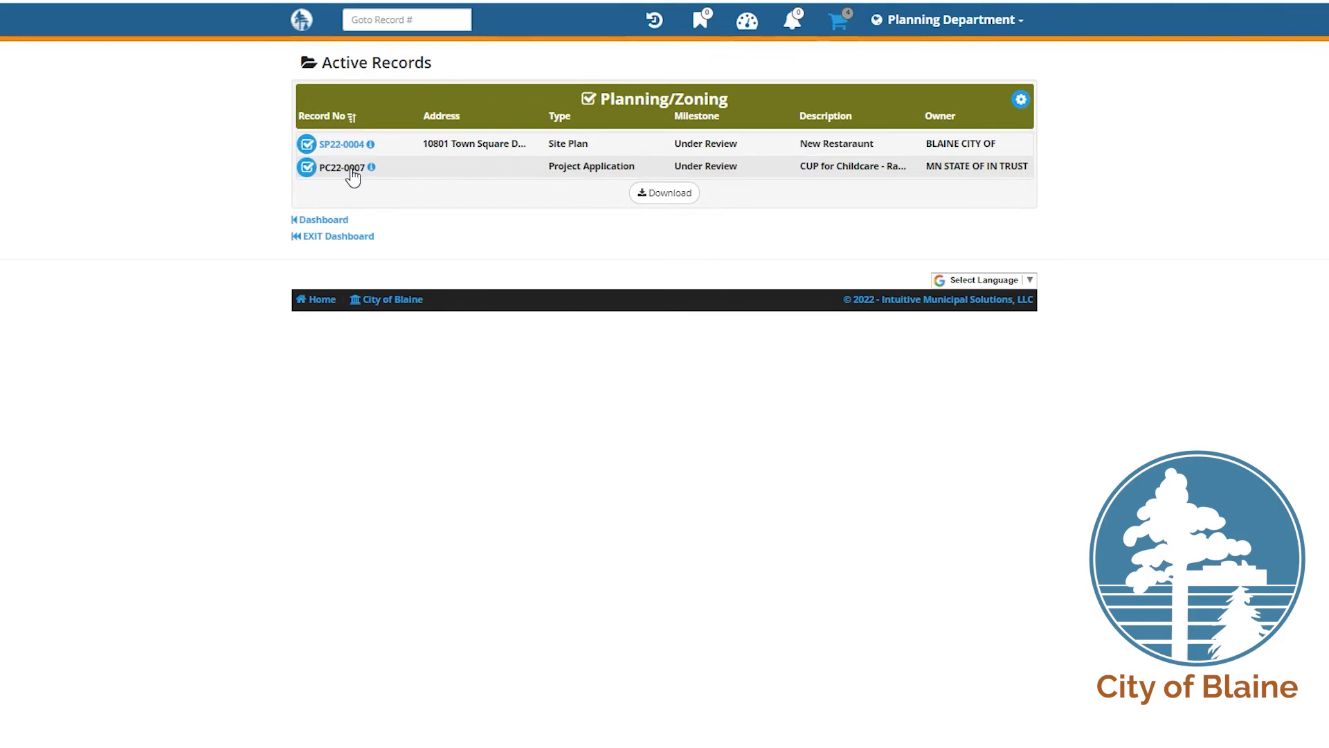
click(345, 170)
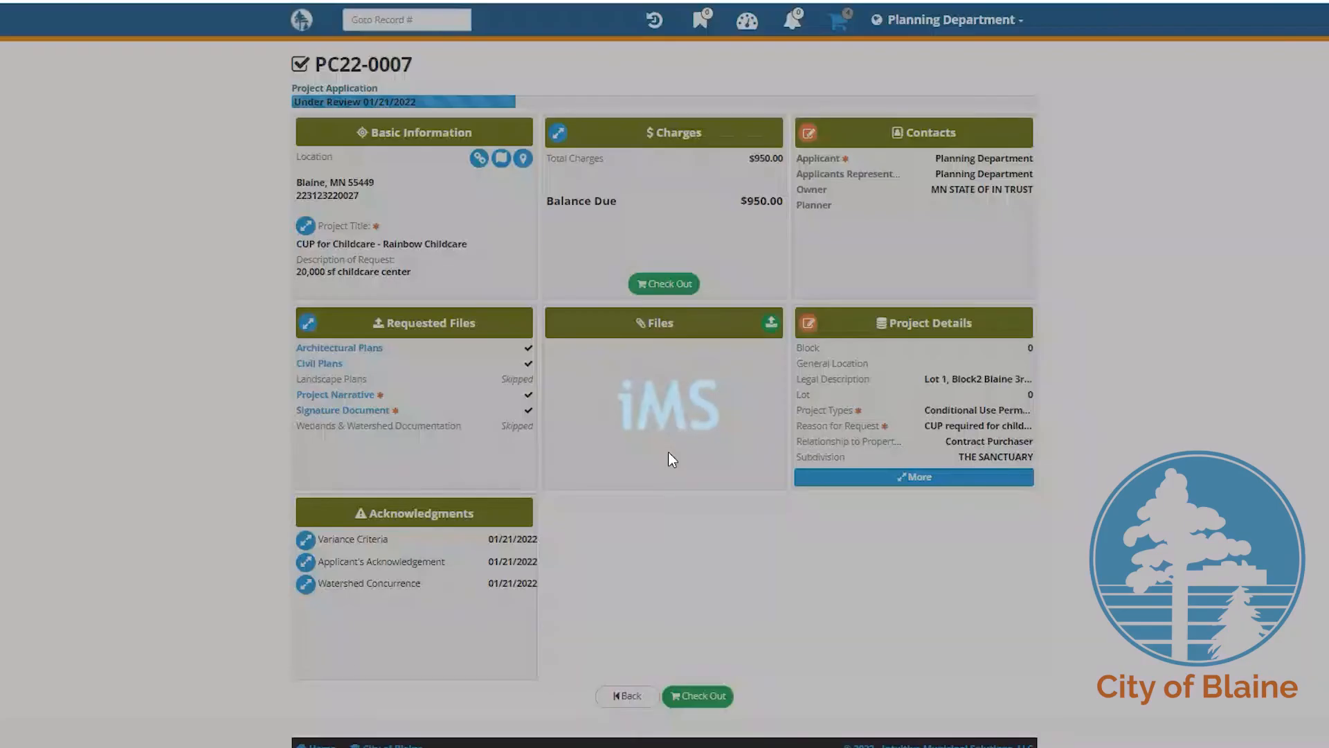